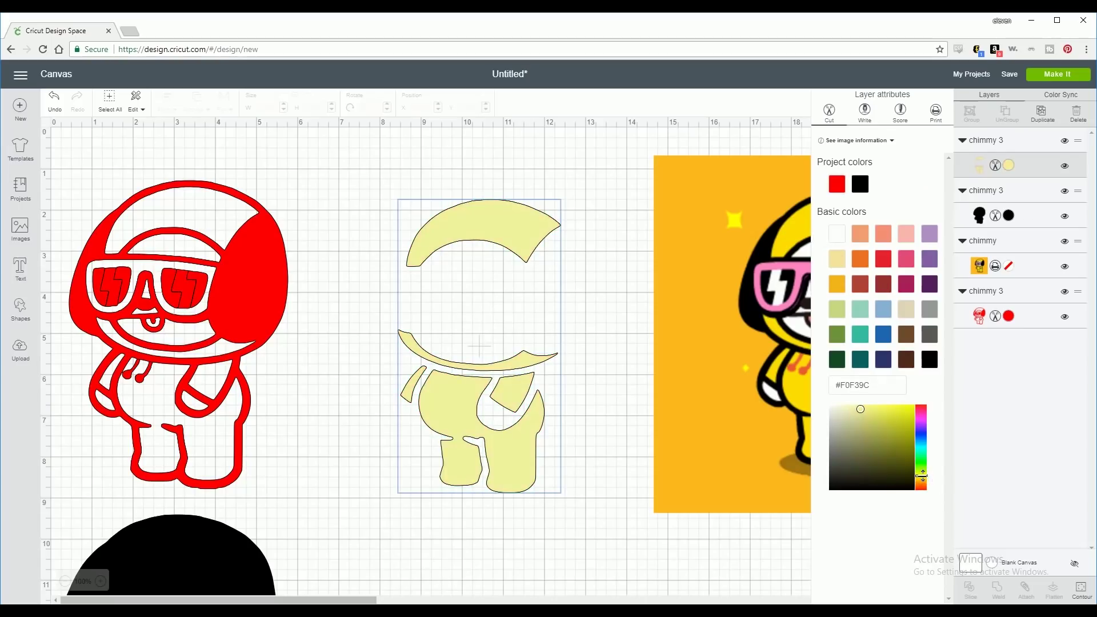
Turn the body pieces pale yellow in Cricut, then delete the outlined Chimmy figure in Silhouette
{"action": "left_click_drag", "start_coordinate": [922, 475], "coordinate": [921, 473]}
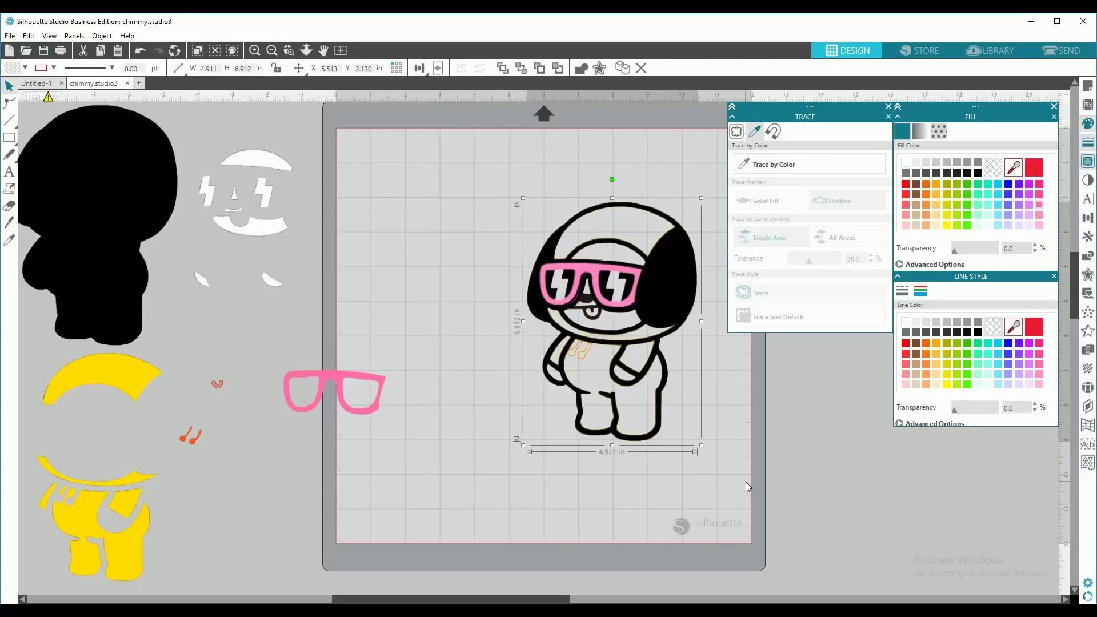
{"action": "right_click", "coordinate": [632, 345]}
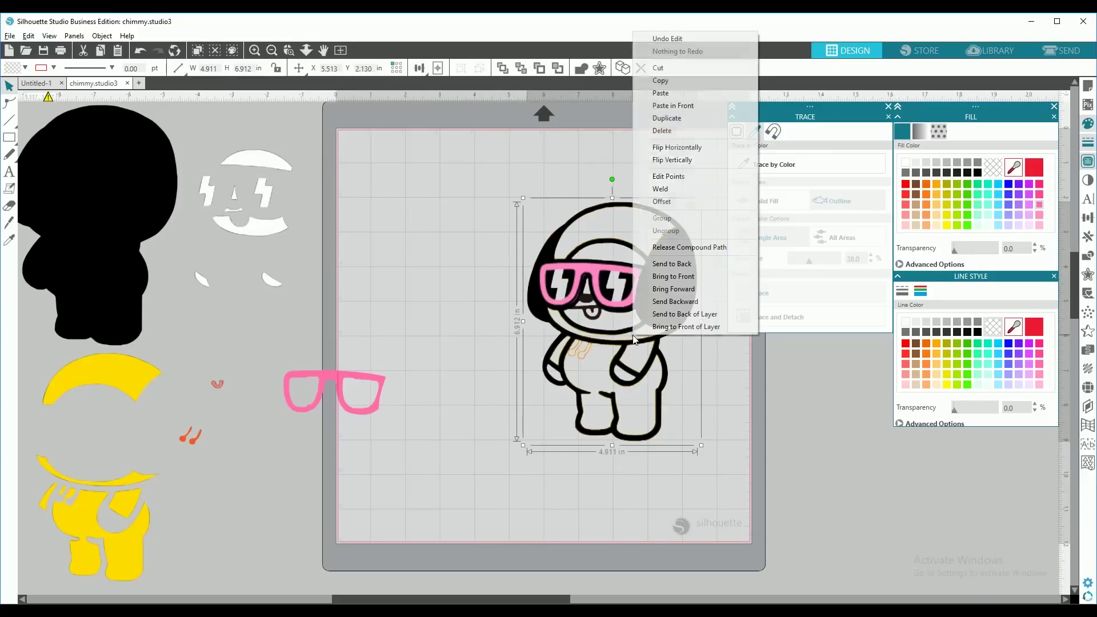
{"action": "left_click", "coordinate": [702, 128]}
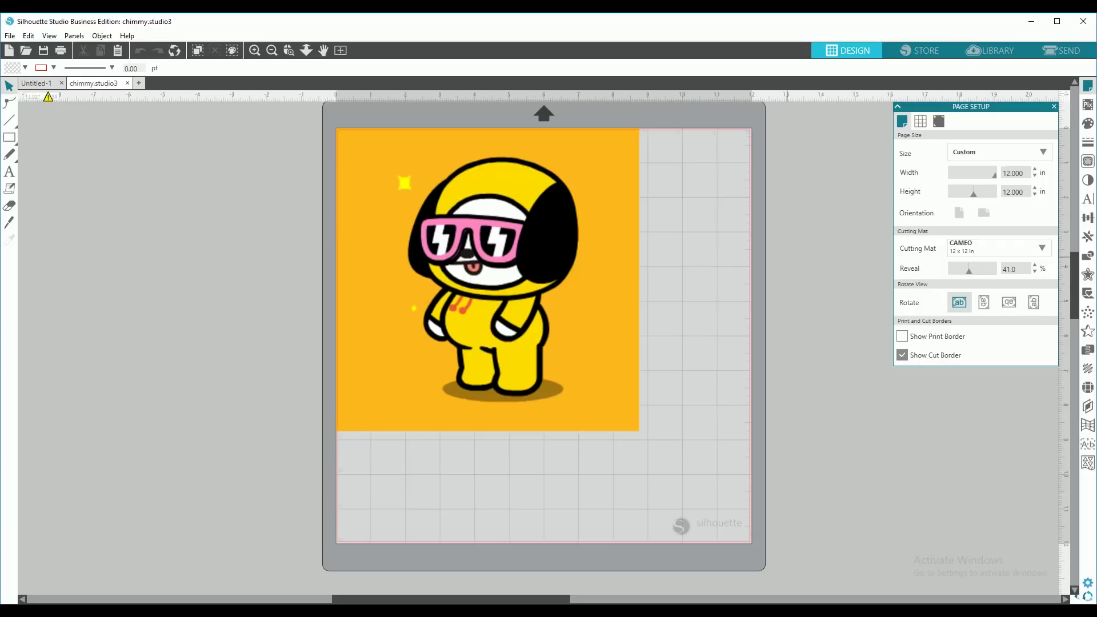
Close Page Setup and bring up the Fill, Line Style and Trace panels
{"action": "left_click", "coordinate": [1054, 106]}
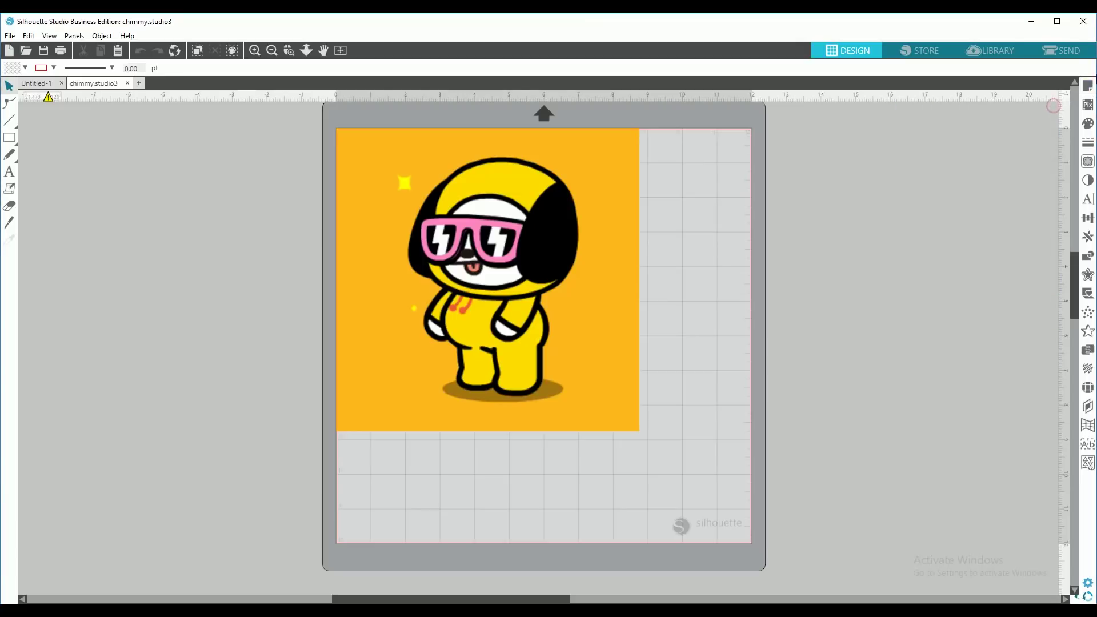
{"action": "left_click", "coordinate": [1088, 125]}
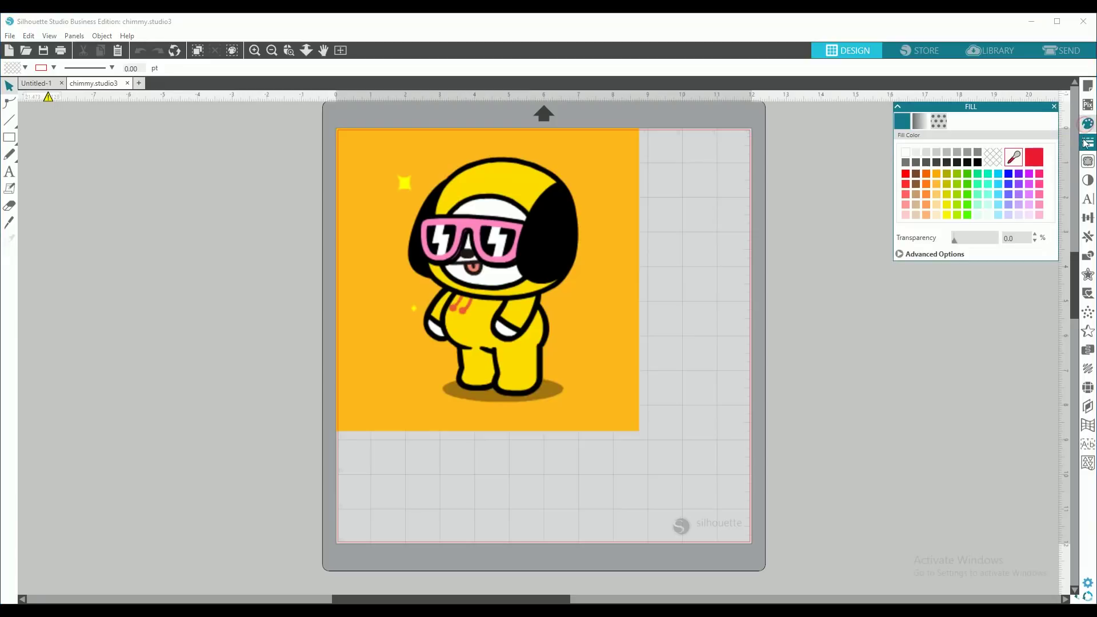
{"action": "left_click", "coordinate": [1086, 144]}
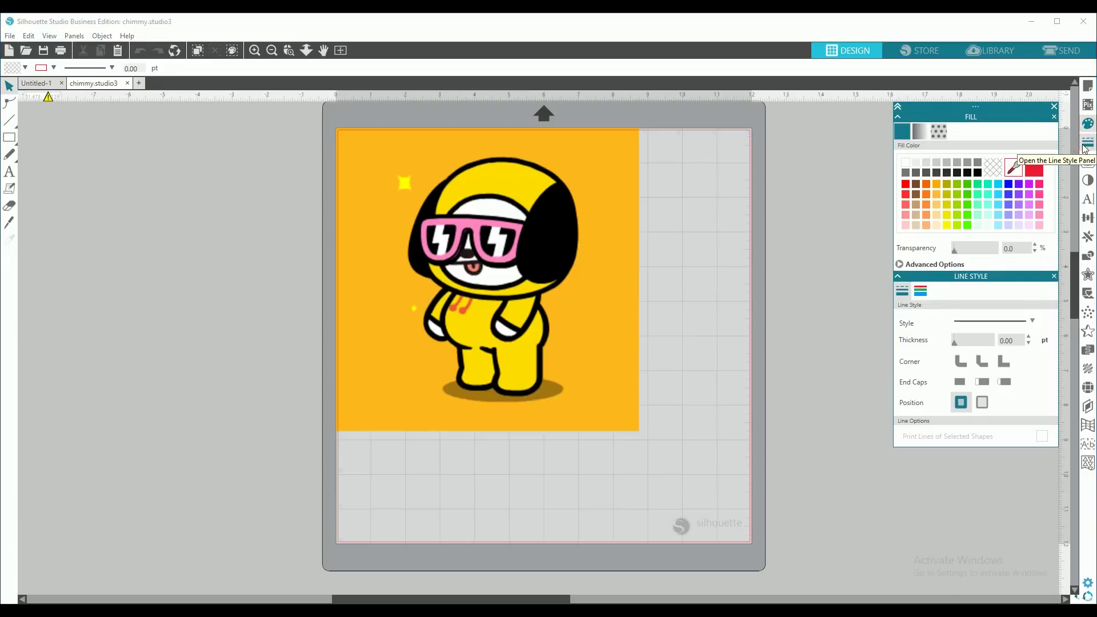
{"action": "left_click", "coordinate": [1088, 161]}
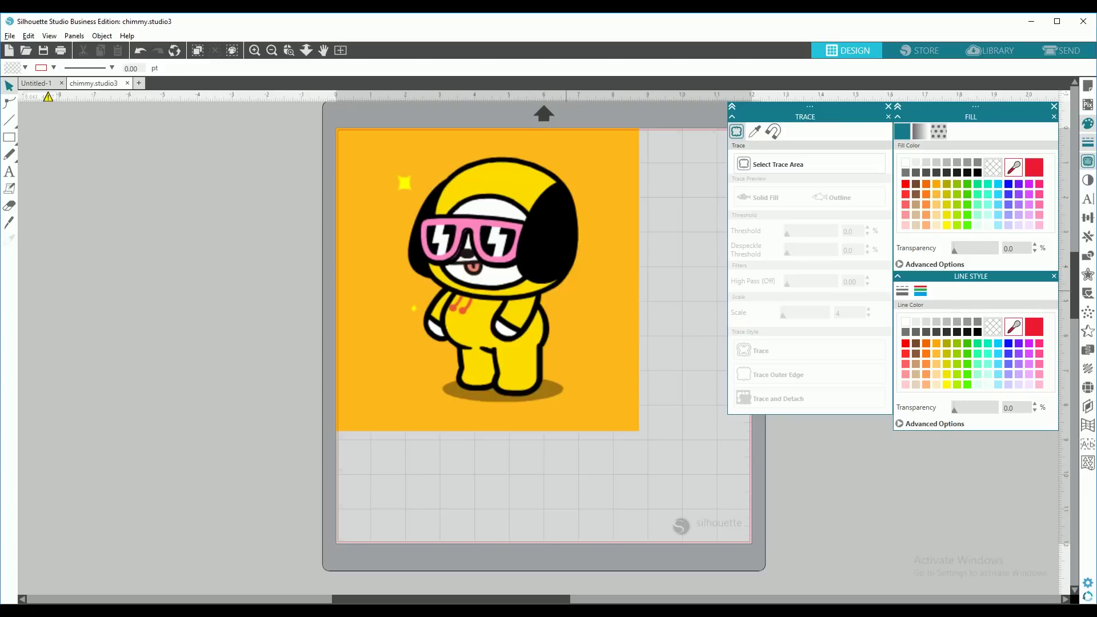
Trace Chimmy's outer edge and move the outline off the mat to the left
{"action": "left_click", "coordinate": [799, 166]}
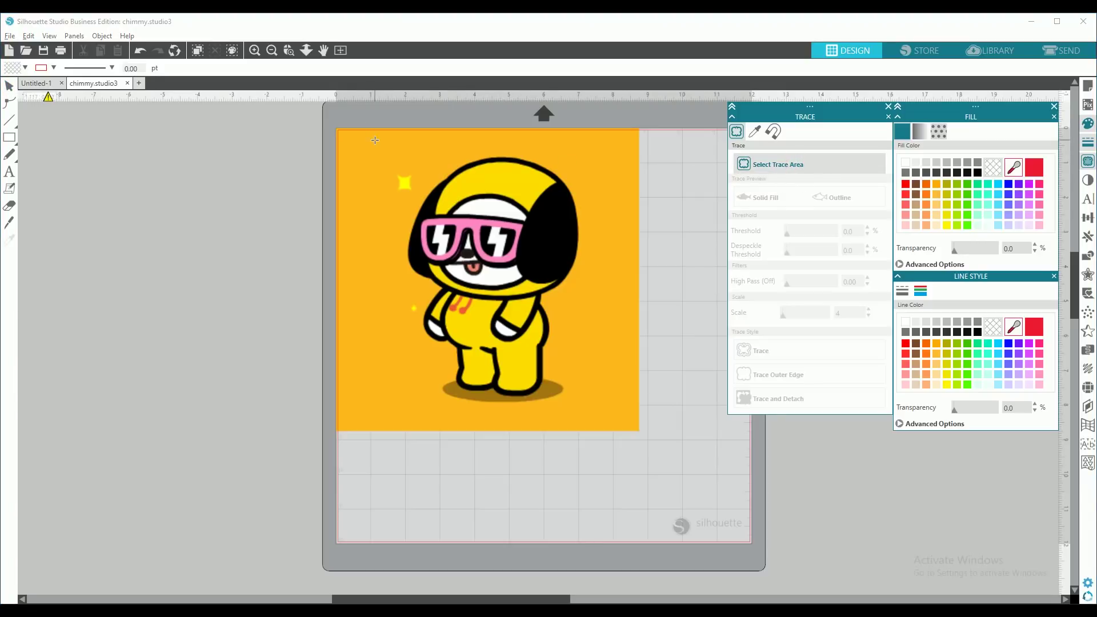
{"action": "mouse_move", "coordinate": [375, 139]}
{"action": "left_mouse_down"}
{"action": "mouse_move", "coordinate": [535, 286]}
{"action": "mouse_move", "coordinate": [607, 413]}
{"action": "left_mouse_up"}
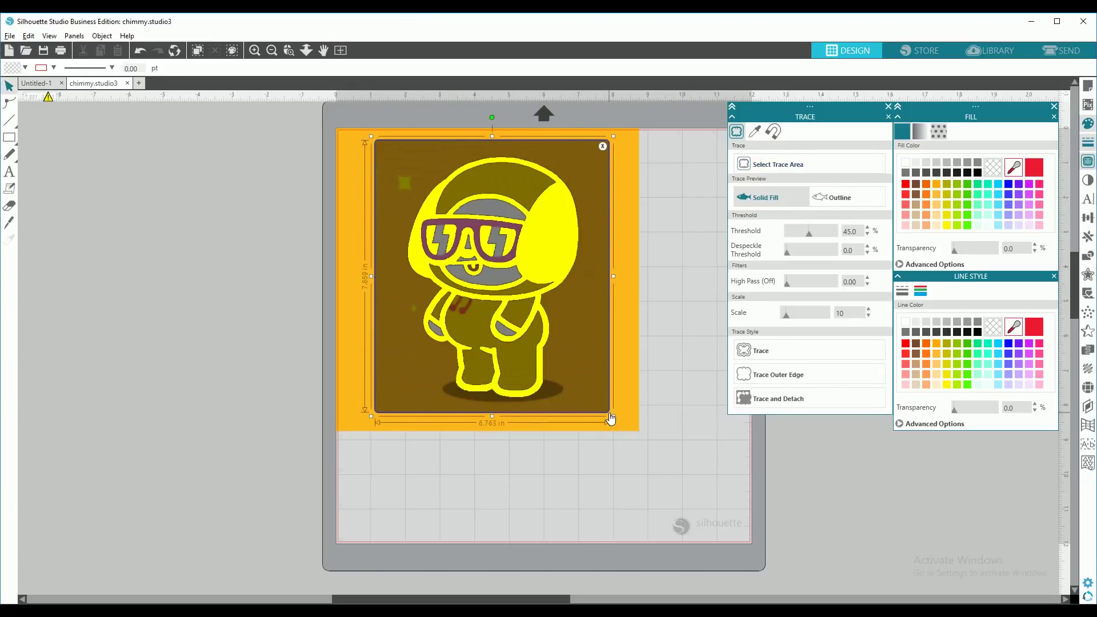
{"action": "left_click", "coordinate": [778, 375]}
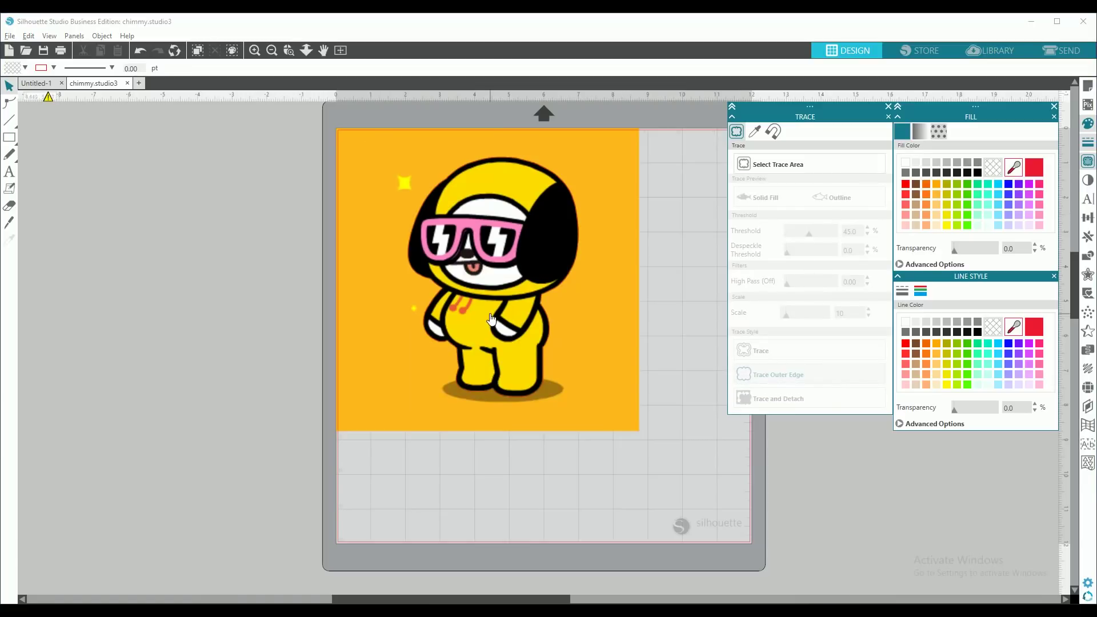
{"action": "mouse_move", "coordinate": [435, 279]}
{"action": "left_mouse_down"}
{"action": "mouse_move", "coordinate": [398, 302]}
{"action": "mouse_move", "coordinate": [561, 333]}
{"action": "left_mouse_up"}
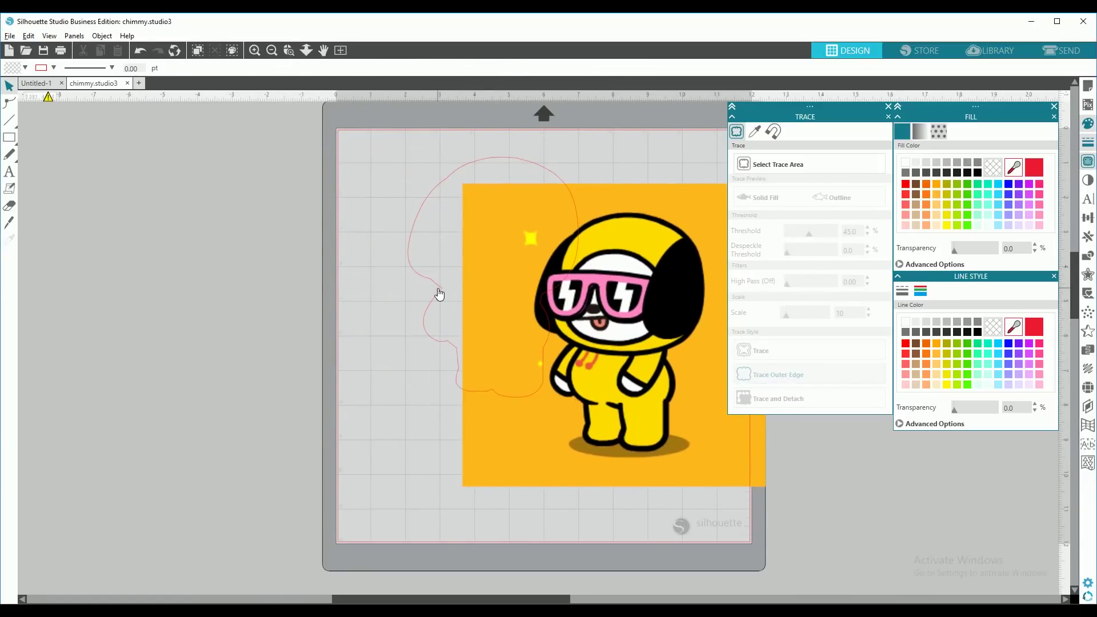
{"action": "mouse_move", "coordinate": [438, 297]}
{"action": "left_mouse_down"}
{"action": "mouse_move", "coordinate": [179, 318]}
{"action": "mouse_move", "coordinate": [169, 329]}
{"action": "left_mouse_up"}
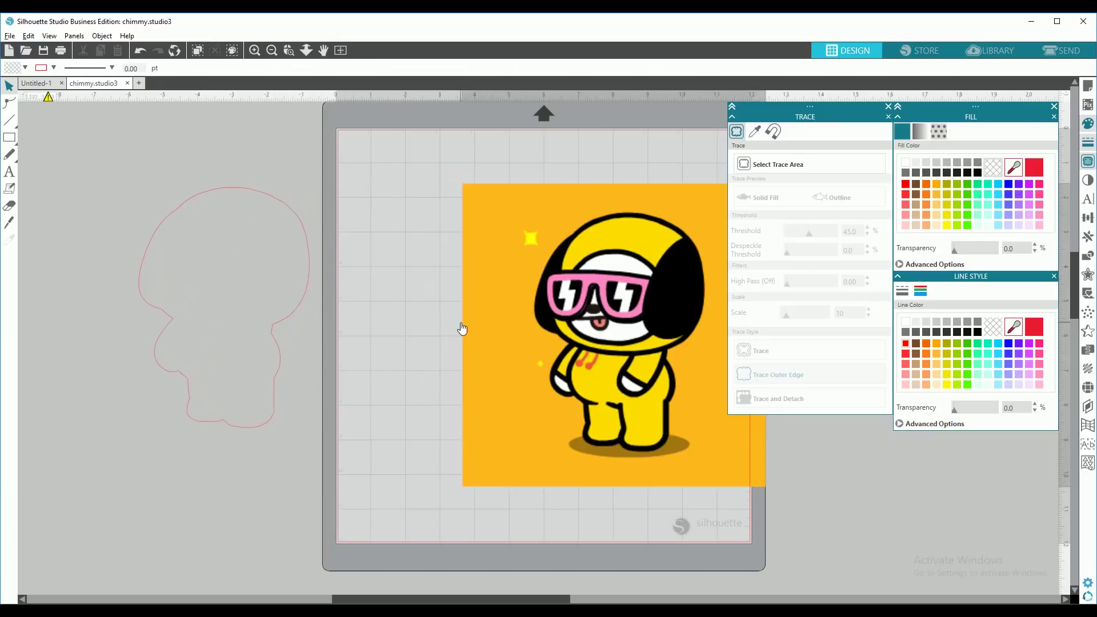
{"action": "left_click_drag", "start_coordinate": [460, 326], "coordinate": [444, 292]}
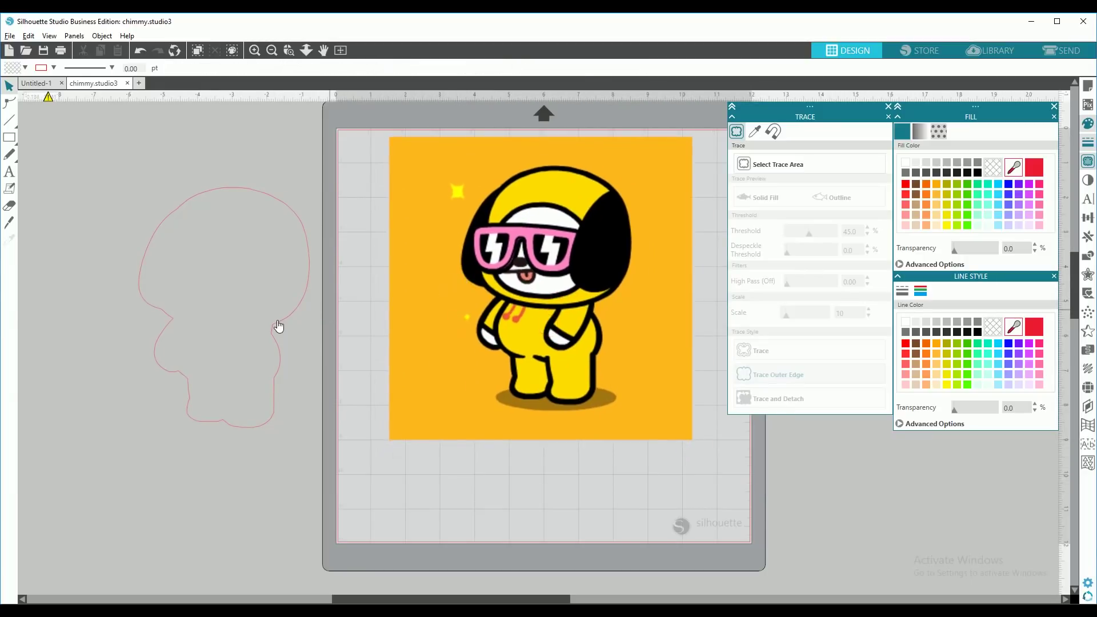
Make the traced silhouette's fill and line colour black
{"action": "left_click", "coordinate": [172, 326]}
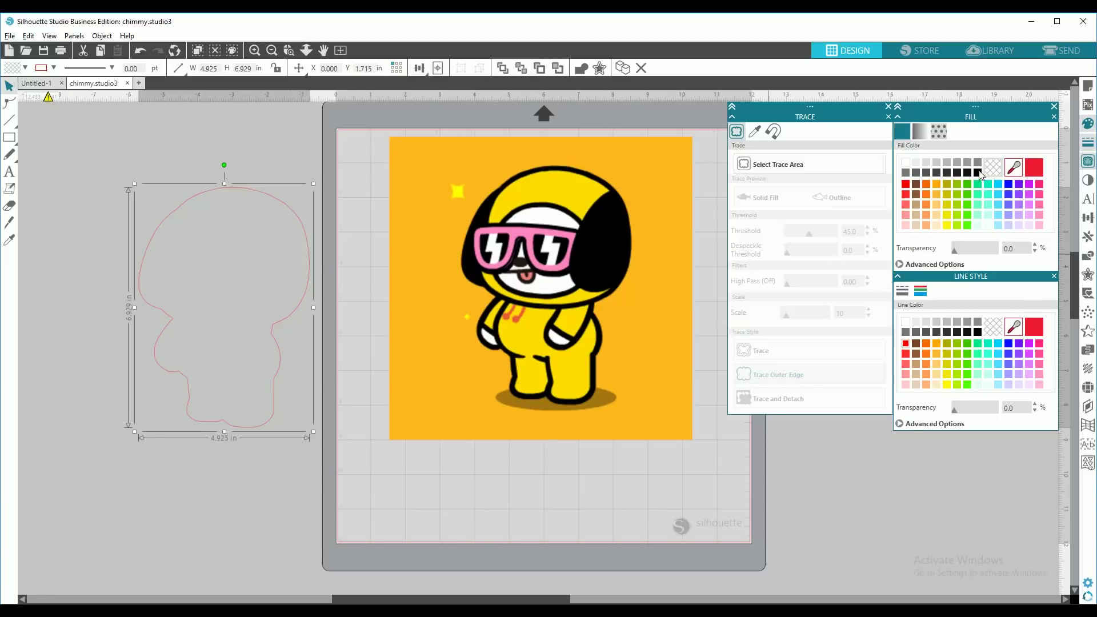
{"action": "left_click", "coordinate": [978, 171]}
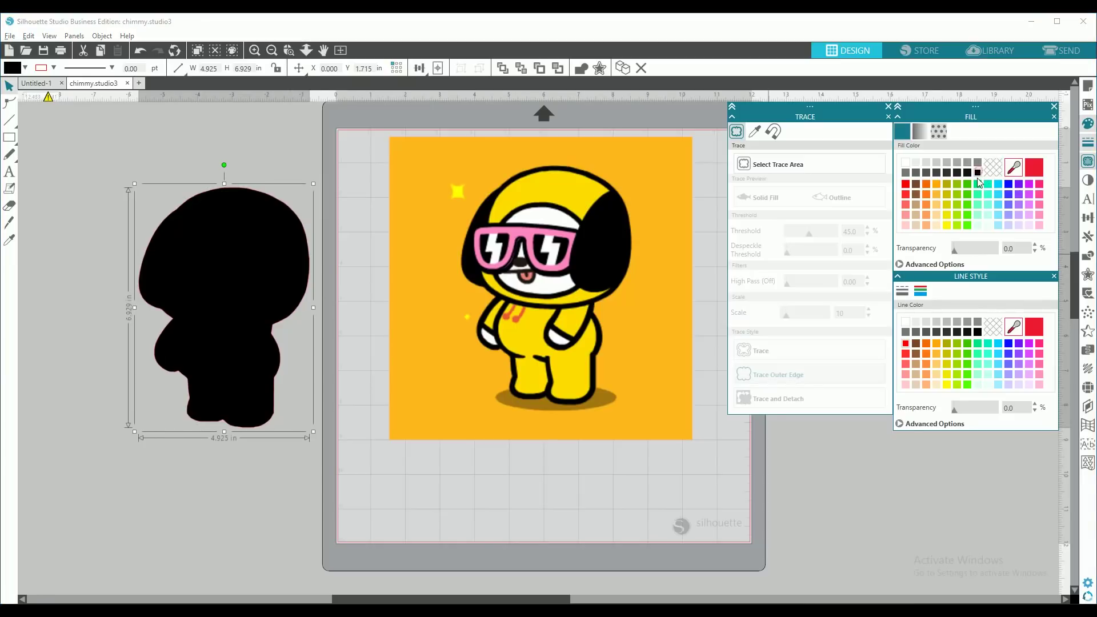
{"action": "left_click", "coordinate": [977, 332]}
{"action": "left_click_drag", "start_coordinate": [234, 392], "coordinate": [222, 390]}
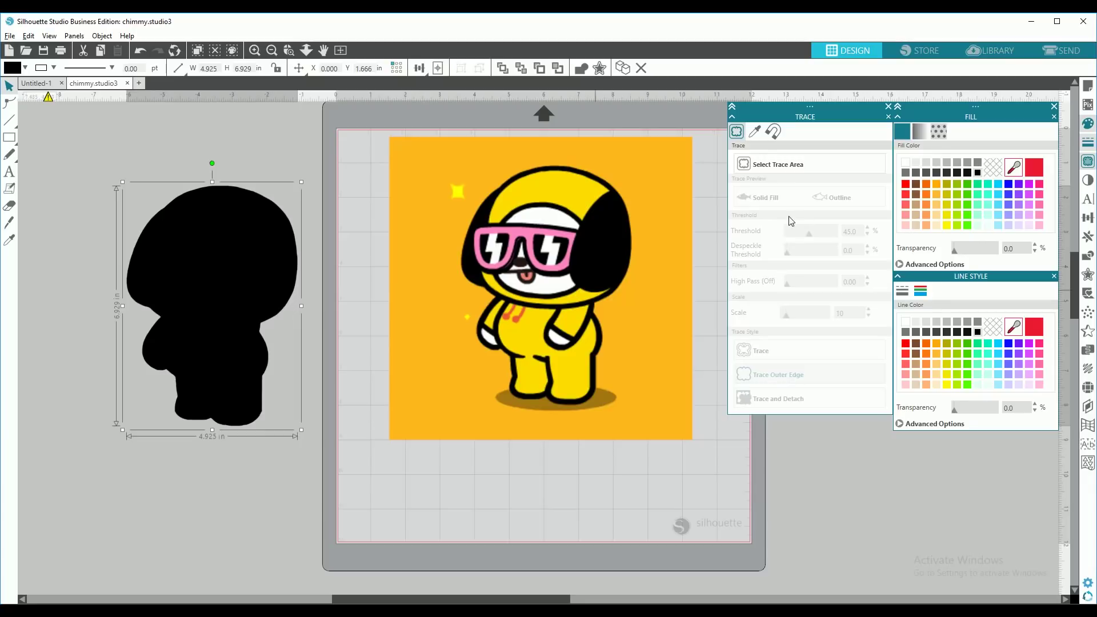
Trace Chimmy's white face areas by colour and detach them from the picture
{"action": "left_click", "coordinate": [755, 133]}
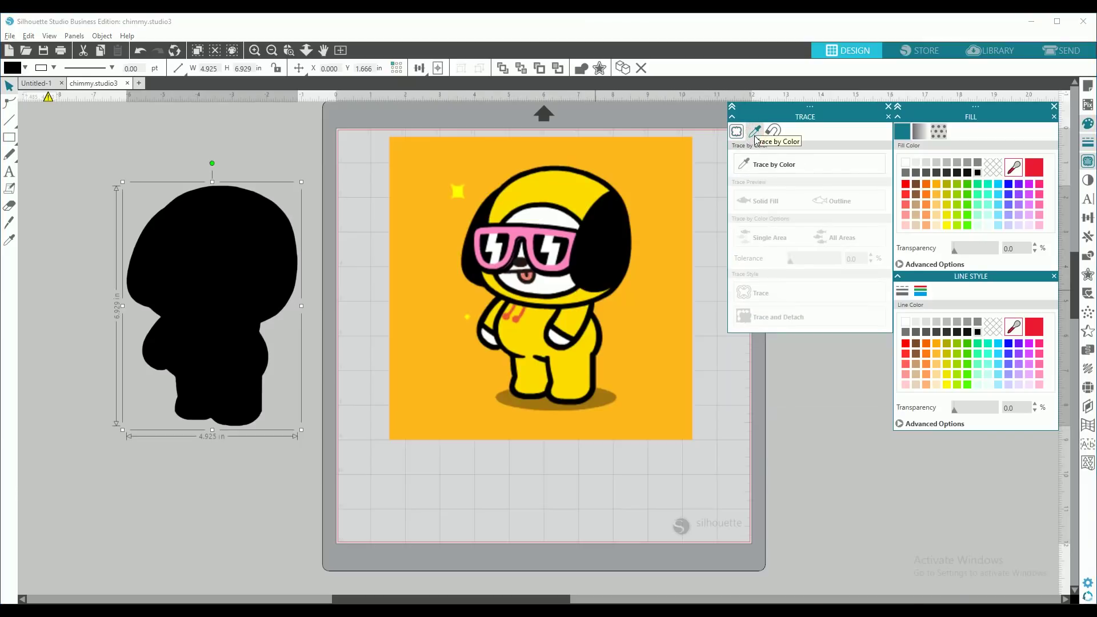
{"action": "left_click", "coordinate": [764, 160]}
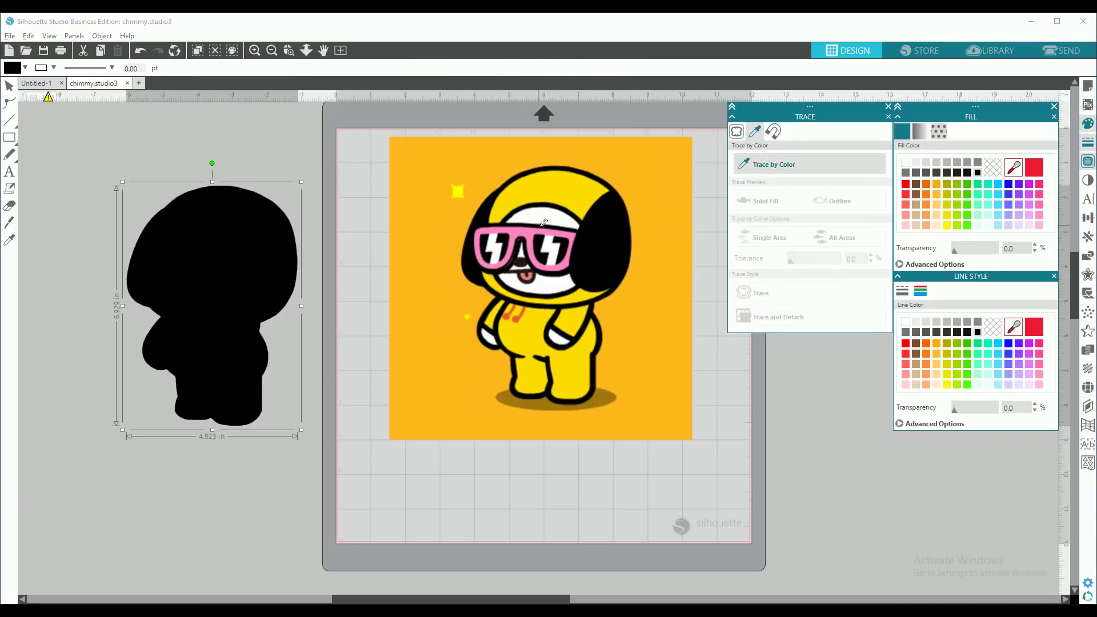
{"action": "left_click", "coordinate": [552, 216]}
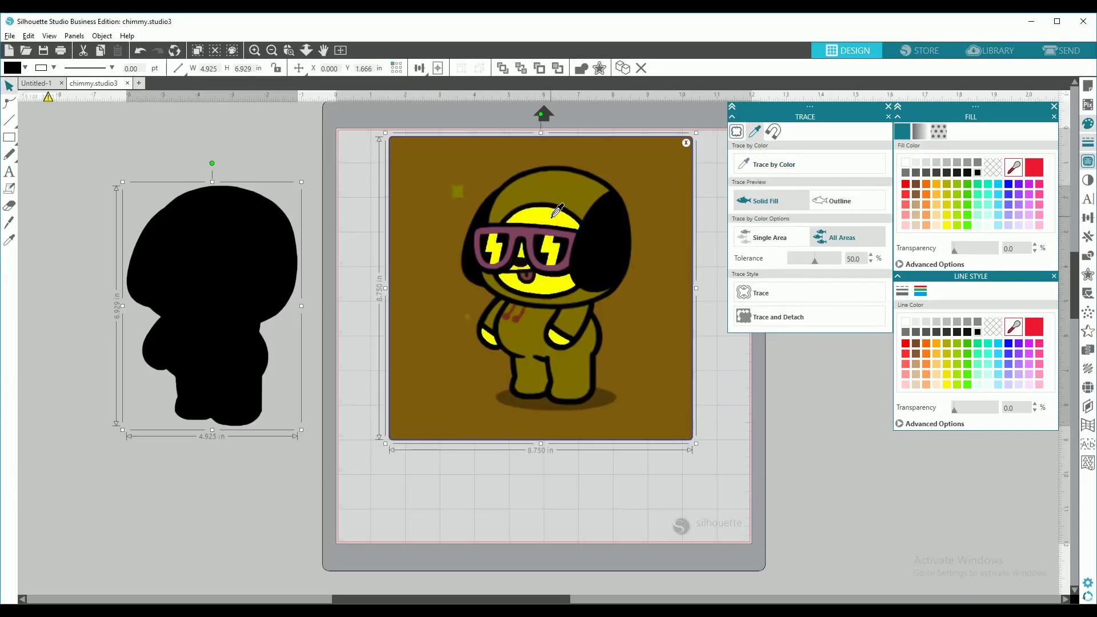
{"action": "left_click", "coordinate": [773, 322]}
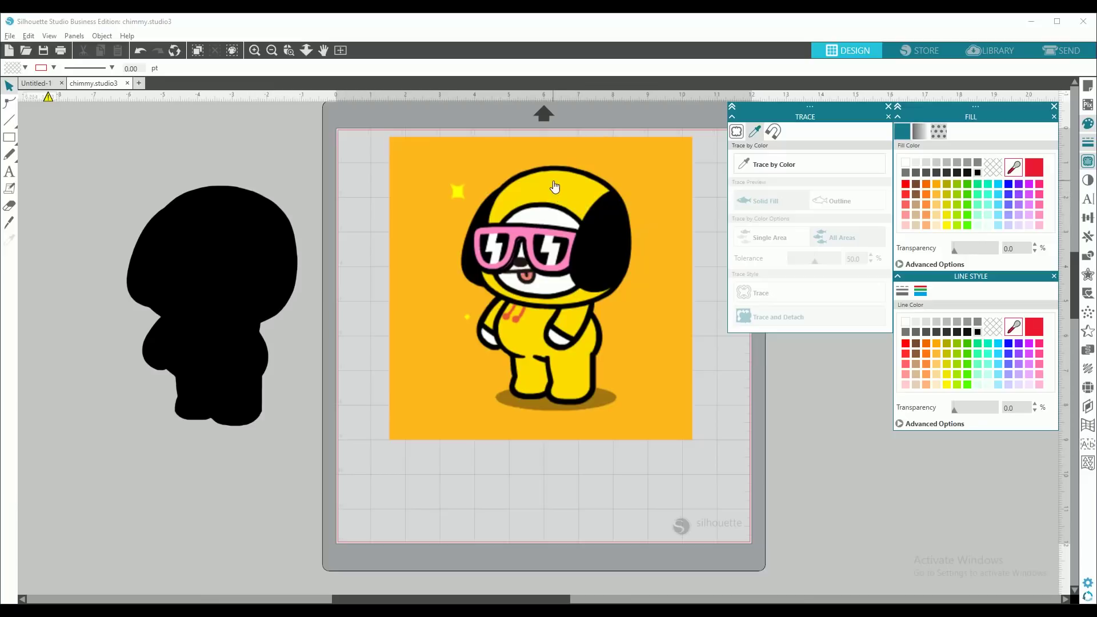
{"action": "left_click_drag", "start_coordinate": [560, 189], "coordinate": [859, 232]}
{"action": "left_click", "coordinate": [581, 162]}
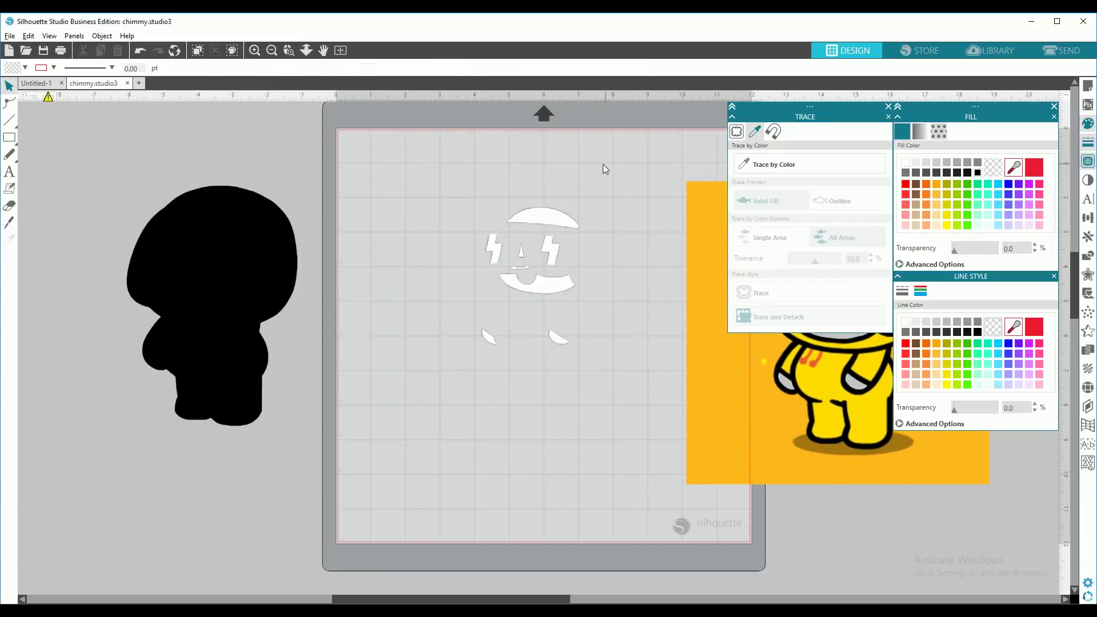
Group the white pieces beside the black silhouette and return the picture to the mat
{"action": "mouse_move", "coordinate": [603, 163]}
{"action": "left_mouse_down"}
{"action": "mouse_move", "coordinate": [613, 214]}
{"action": "mouse_move", "coordinate": [601, 367]}
{"action": "mouse_move", "coordinate": [460, 381]}
{"action": "left_mouse_up"}
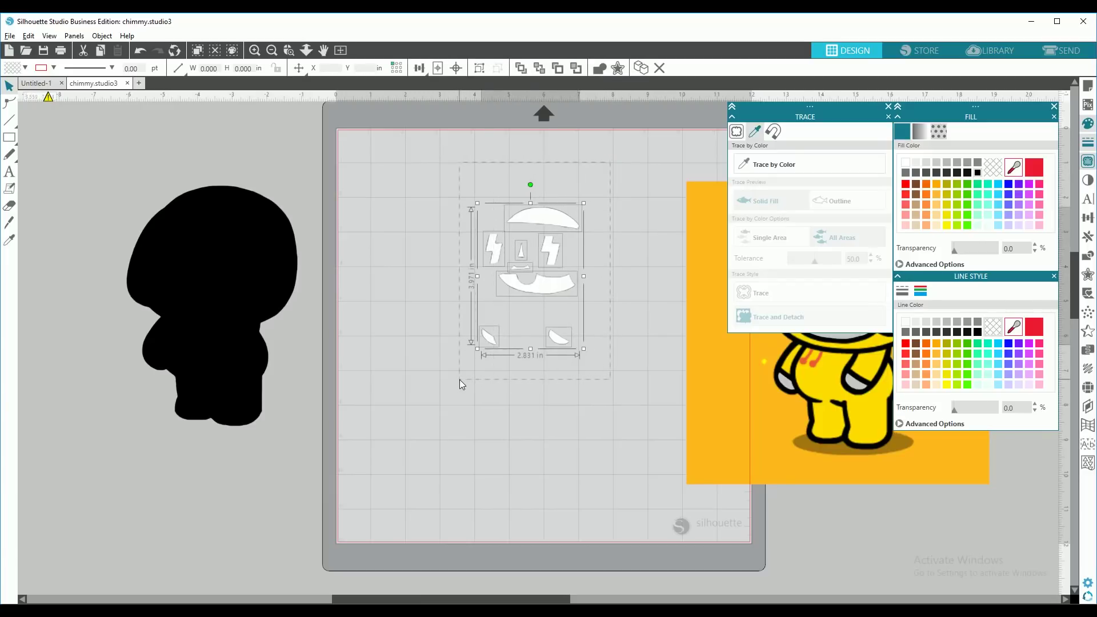
{"action": "right_click", "coordinate": [506, 270]}
{"action": "left_click", "coordinate": [534, 457]}
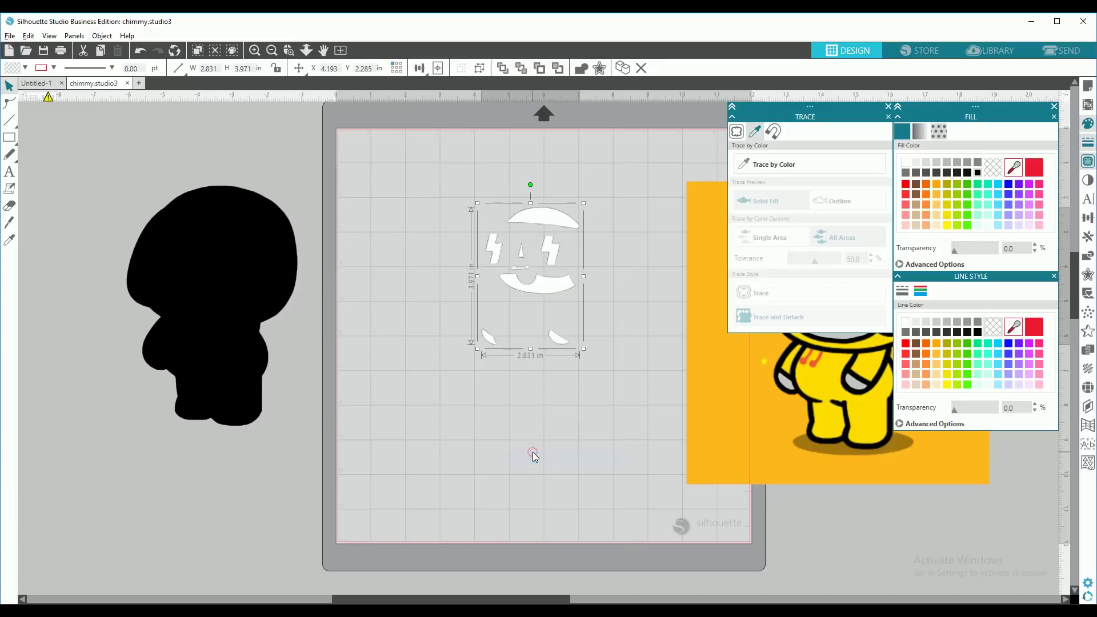
{"action": "mouse_move", "coordinate": [540, 281]}
{"action": "left_mouse_down"}
{"action": "mouse_move", "coordinate": [212, 400]}
{"action": "mouse_move", "coordinate": [350, 359]}
{"action": "left_mouse_up"}
{"action": "left_click_drag", "start_coordinate": [197, 313], "coordinate": [87, 231]}
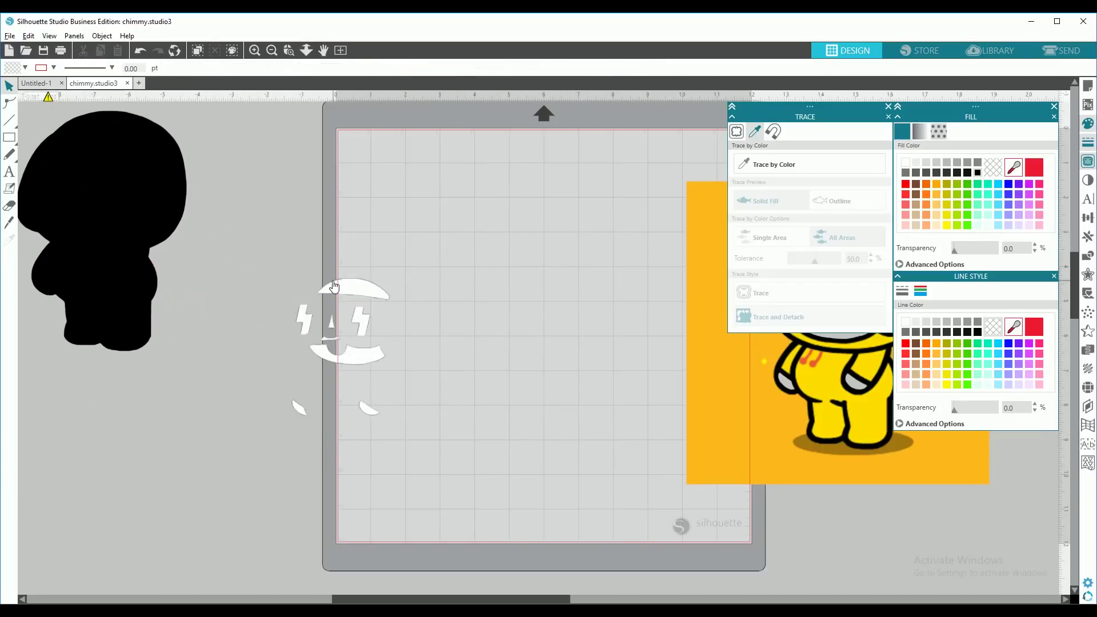
{"action": "mouse_move", "coordinate": [337, 287]}
{"action": "left_mouse_down"}
{"action": "mouse_move", "coordinate": [287, 239]}
{"action": "mouse_move", "coordinate": [258, 169]}
{"action": "left_mouse_up"}
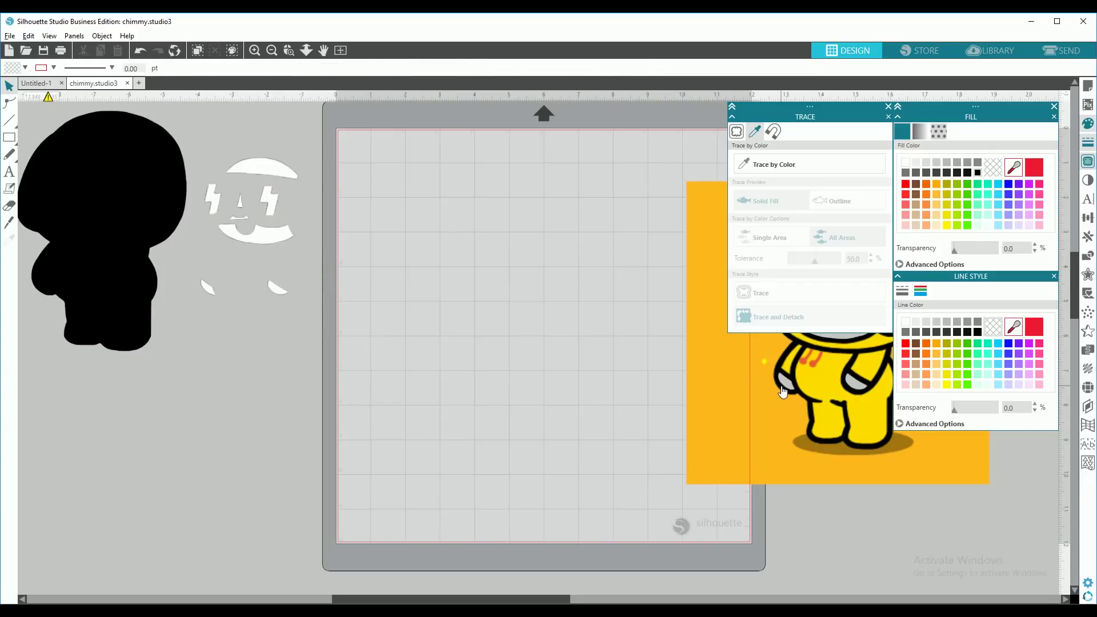
{"action": "left_click_drag", "start_coordinate": [785, 387], "coordinate": [498, 363]}
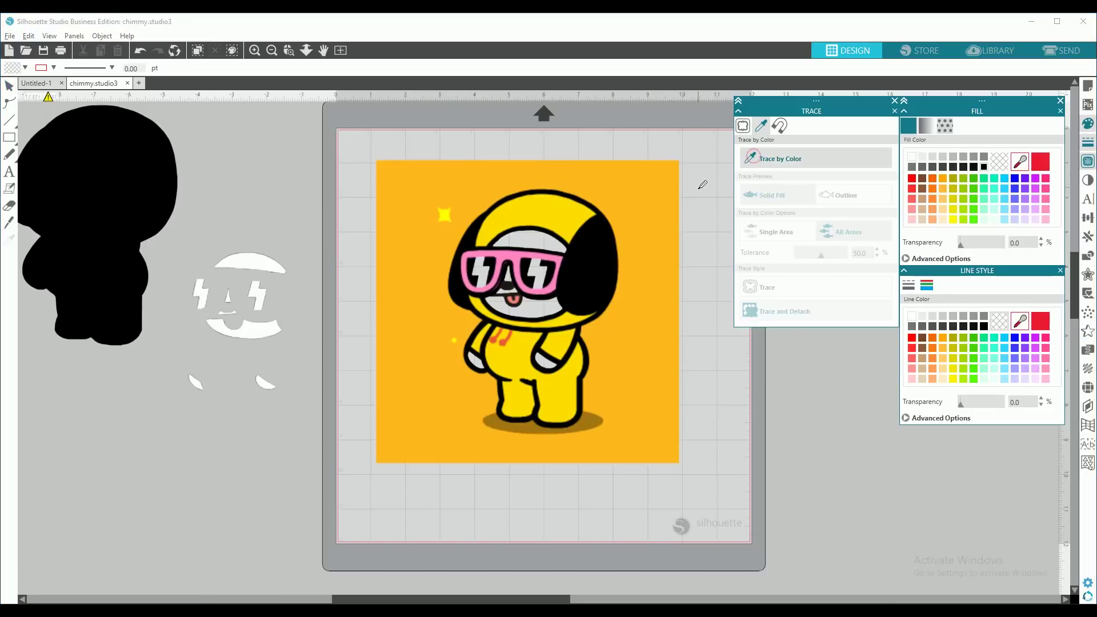
Trace the orange background as a single area, detach it, and delete it
{"action": "left_click", "coordinate": [753, 156]}
{"action": "left_click", "coordinate": [557, 221]}
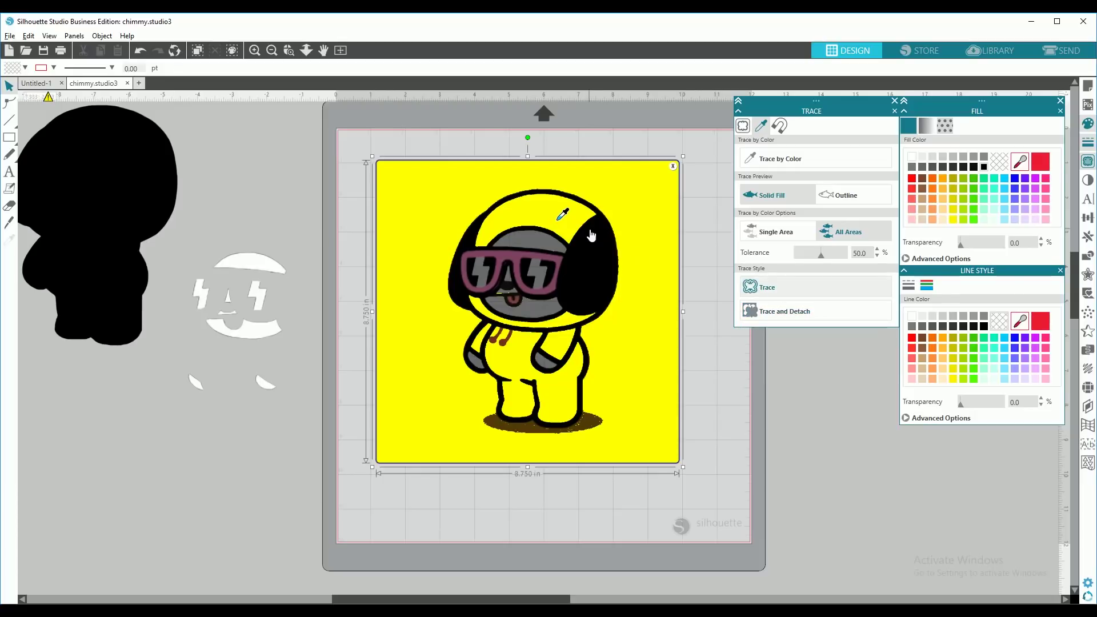
{"action": "left_click", "coordinate": [564, 213]}
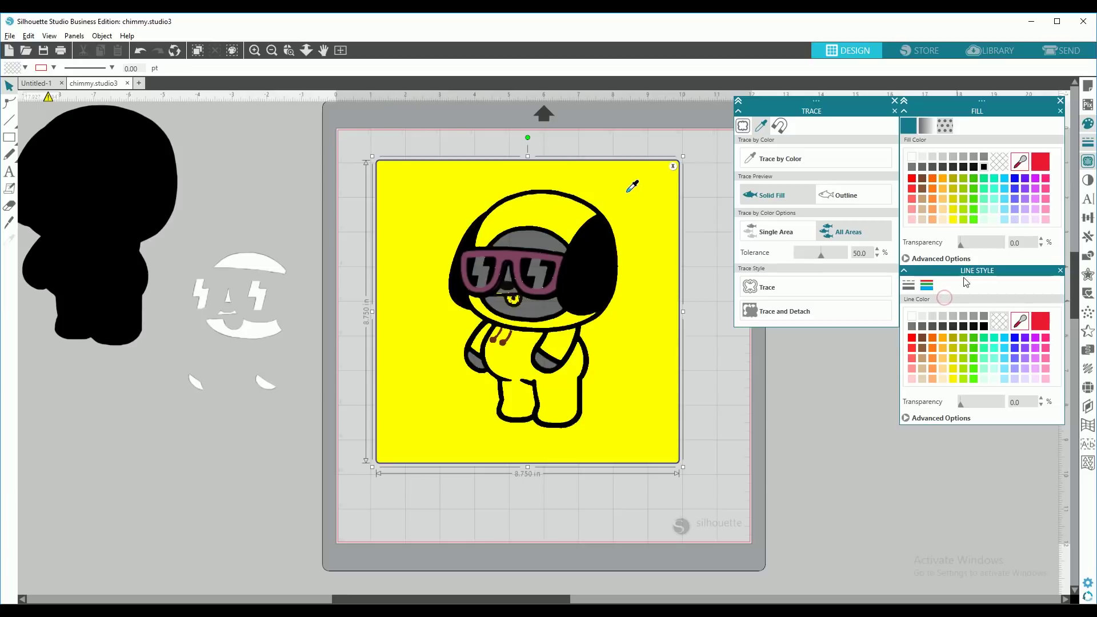
{"action": "left_click", "coordinate": [777, 231]}
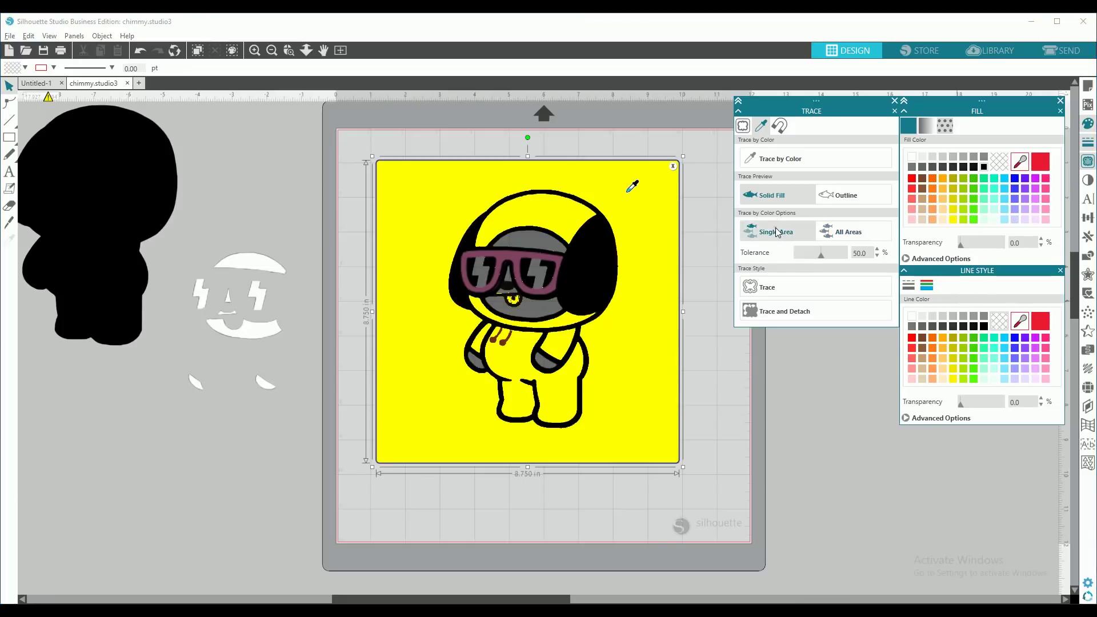
{"action": "left_click", "coordinate": [773, 316]}
{"action": "mouse_move", "coordinate": [657, 323]}
{"action": "left_mouse_down"}
{"action": "mouse_move", "coordinate": [727, 372]}
{"action": "mouse_move", "coordinate": [886, 418]}
{"action": "left_mouse_up"}
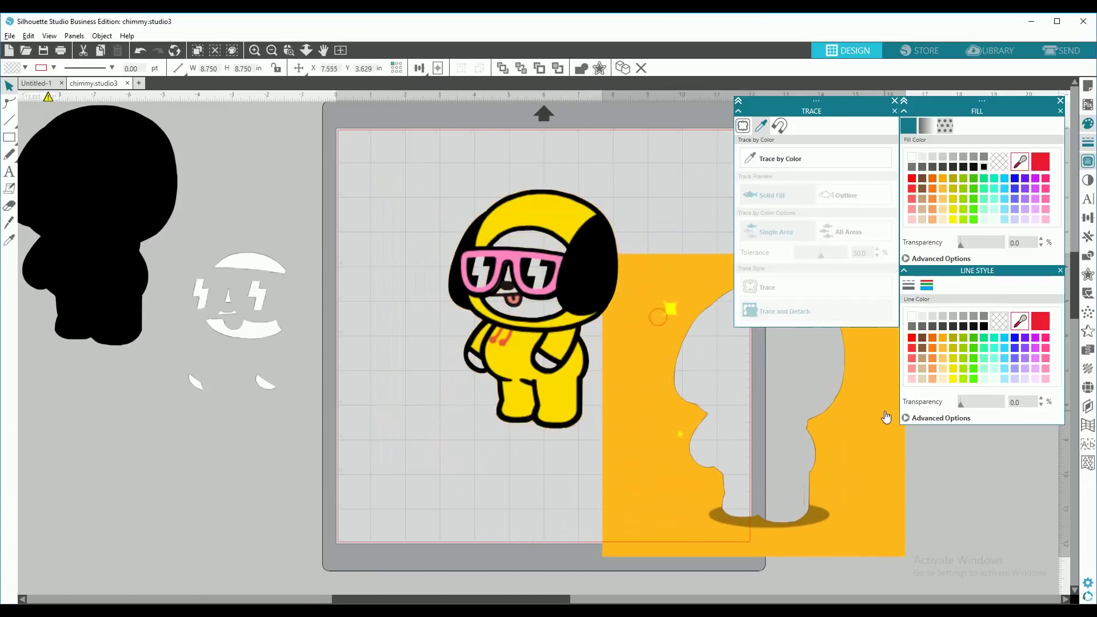
{"action": "left_click", "coordinate": [873, 416]}
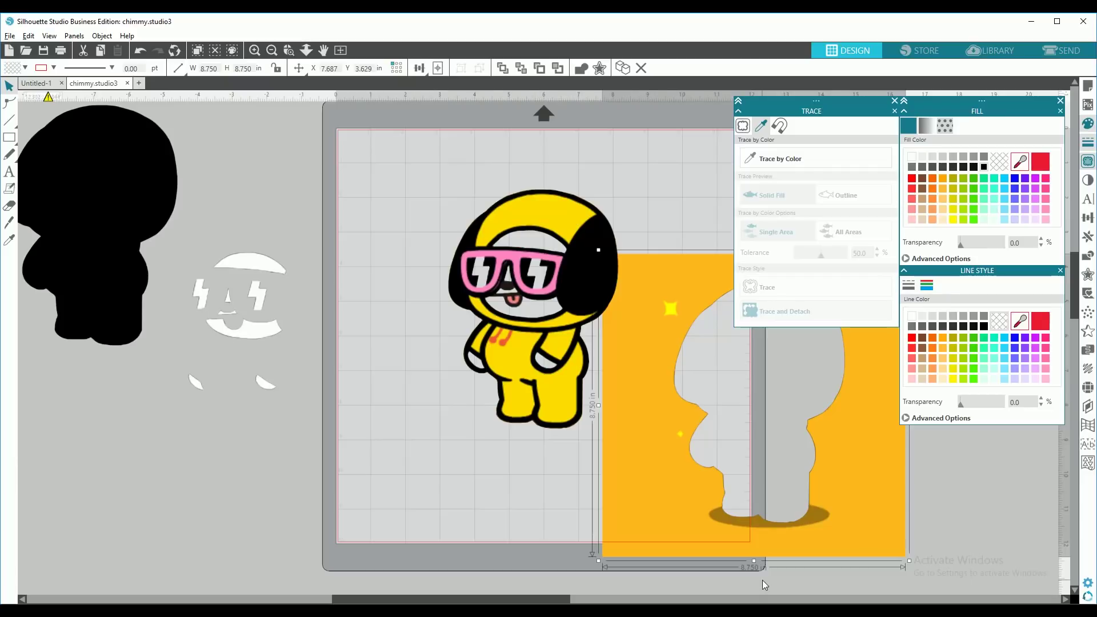
{"action": "left_click", "coordinate": [675, 407]}
{"action": "key", "text": "Delete"}
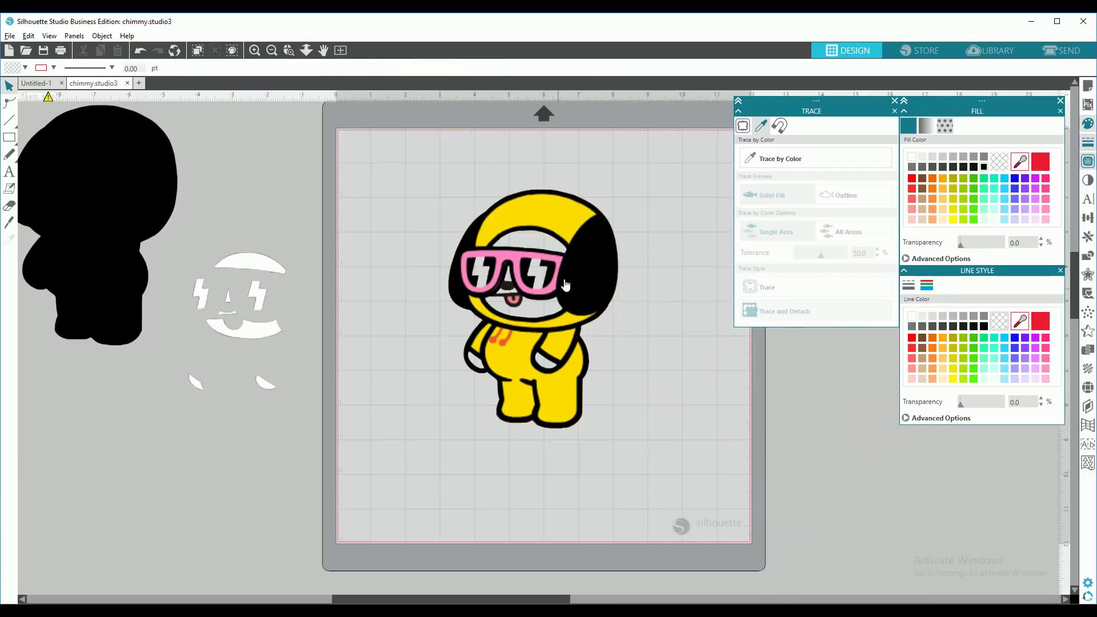
Trace Chimmy's yellow areas by colour at tolerance 27 and detach them
{"action": "left_click", "coordinate": [793, 162]}
{"action": "left_click", "coordinate": [548, 211]}
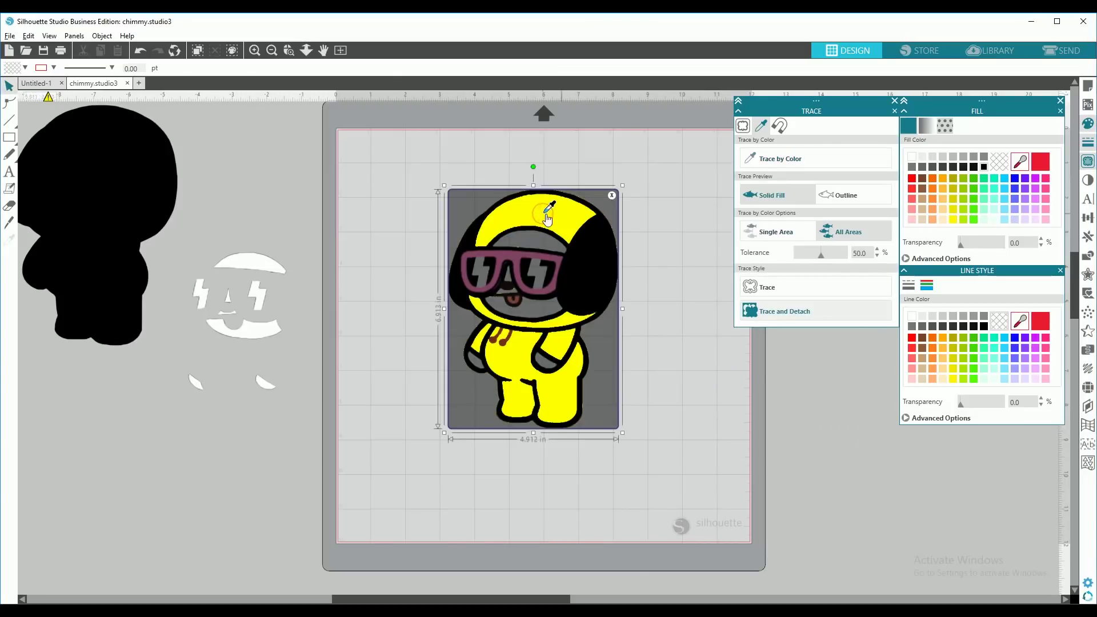
{"action": "left_click", "coordinate": [821, 256]}
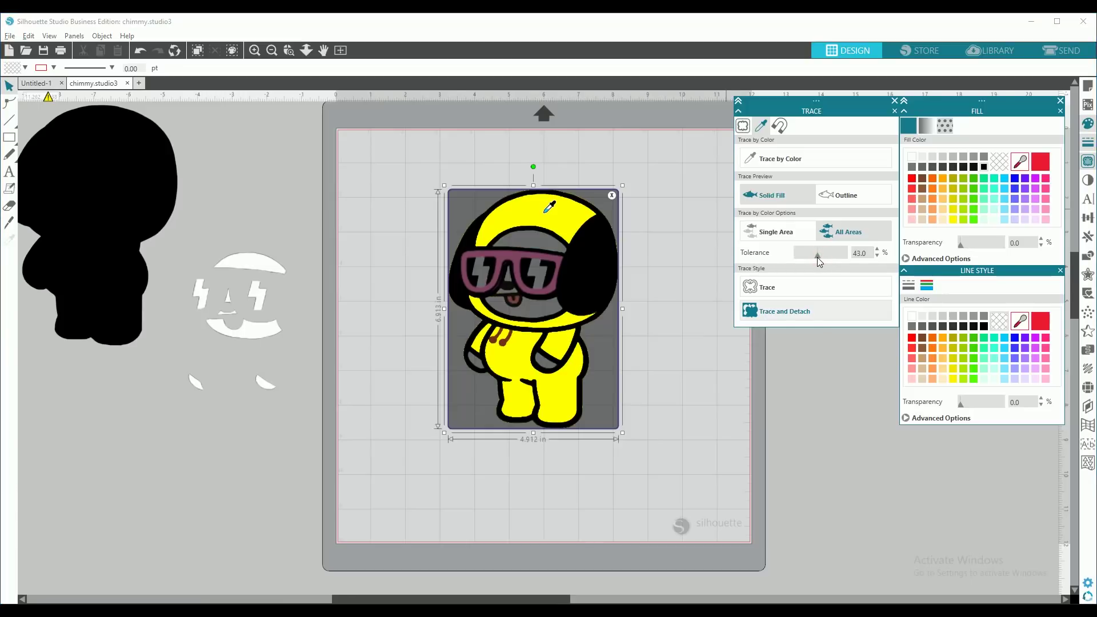
{"action": "left_click_drag", "start_coordinate": [817, 257], "coordinate": [814, 258]}
{"action": "left_click_drag", "start_coordinate": [812, 258], "coordinate": [808, 258]}
{"action": "left_click", "coordinate": [798, 315]}
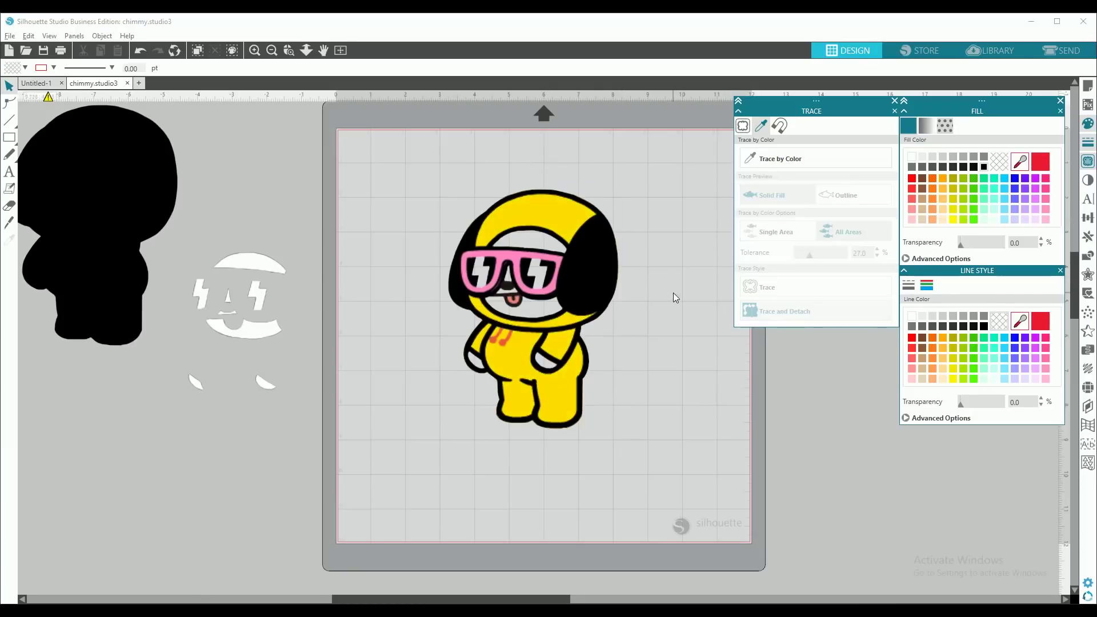
Group the yellow pieces, move them off the mat at lower left, and recentre Chimmy
{"action": "left_click_drag", "start_coordinate": [607, 288], "coordinate": [817, 286]}
{"action": "left_click", "coordinate": [592, 163]}
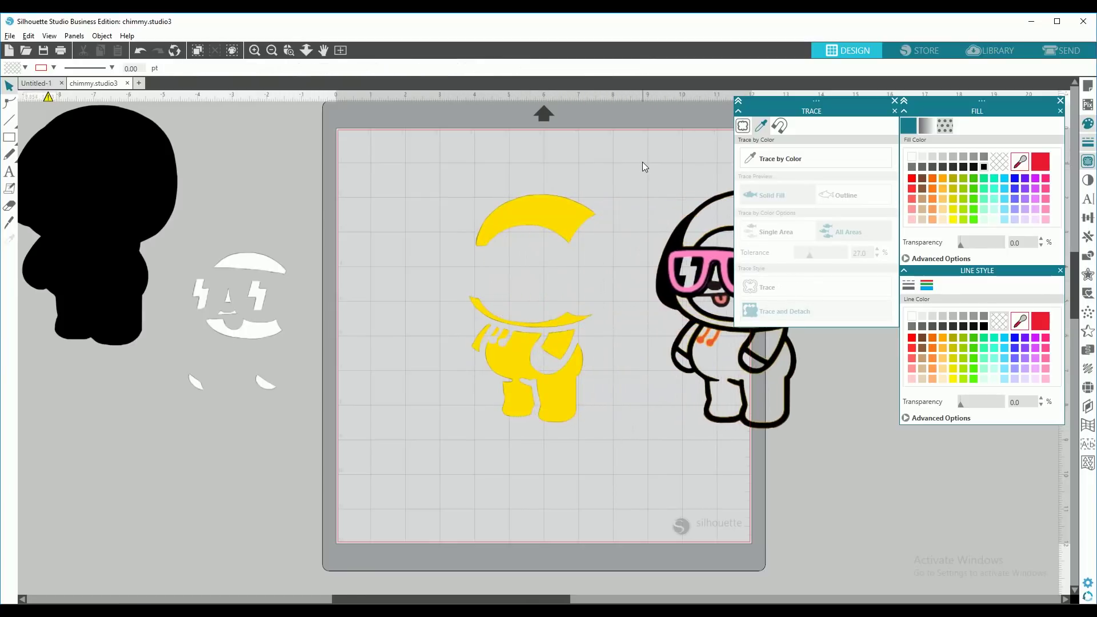
{"action": "left_click_drag", "start_coordinate": [611, 348], "coordinate": [449, 426]}
{"action": "left_click_drag", "start_coordinate": [422, 503], "coordinate": [422, 503]}
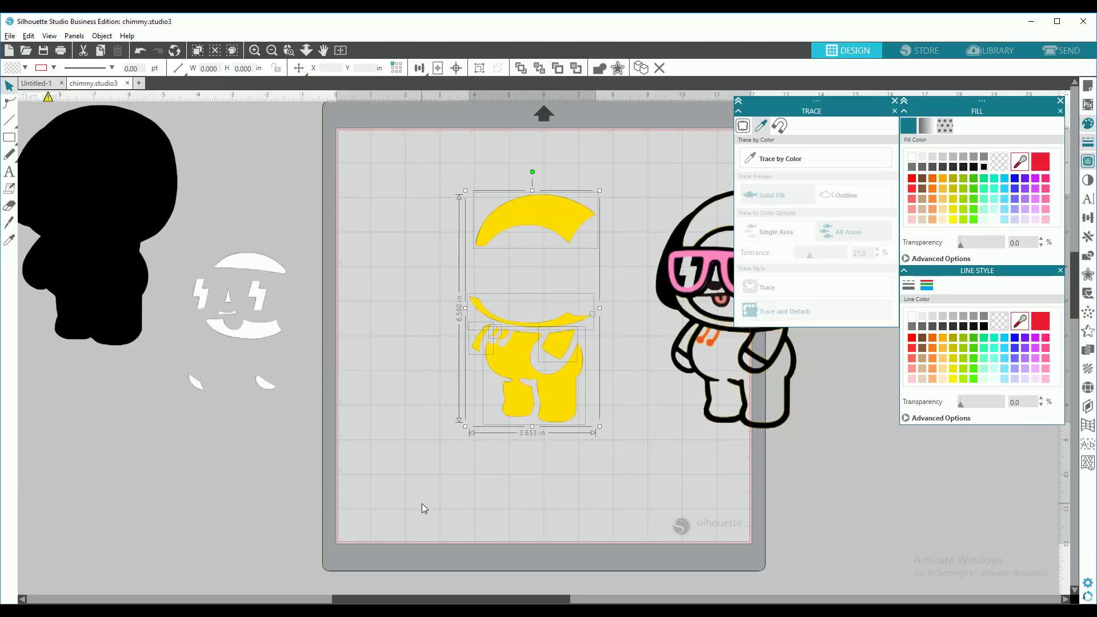
{"action": "right_click", "coordinate": [525, 309]}
{"action": "left_click", "coordinate": [575, 490]}
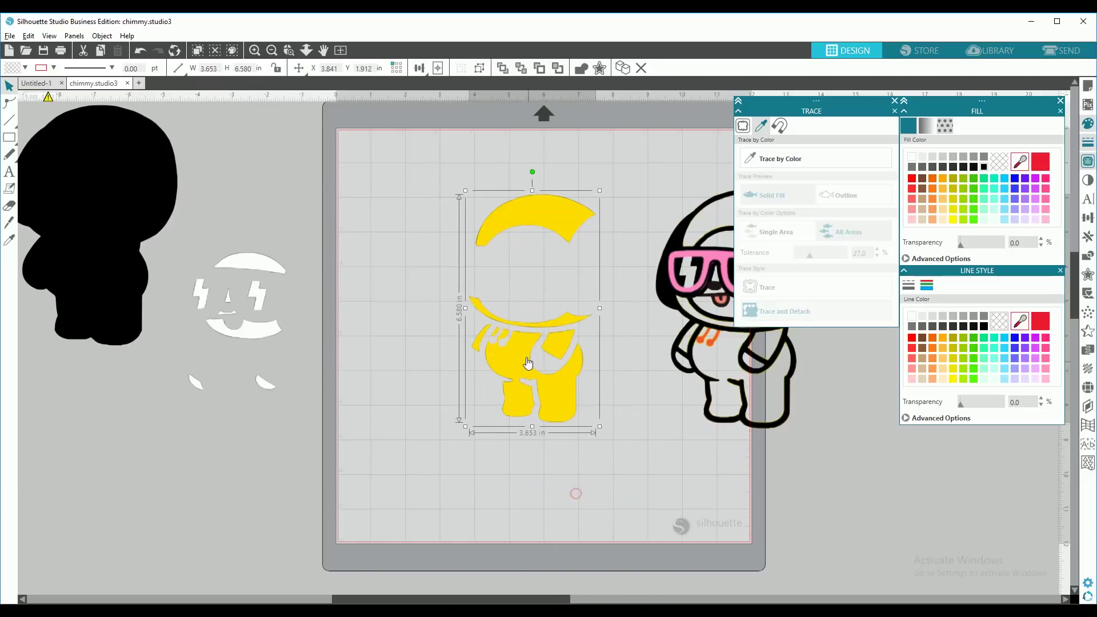
{"action": "left_click_drag", "start_coordinate": [242, 328], "coordinate": [248, 224]}
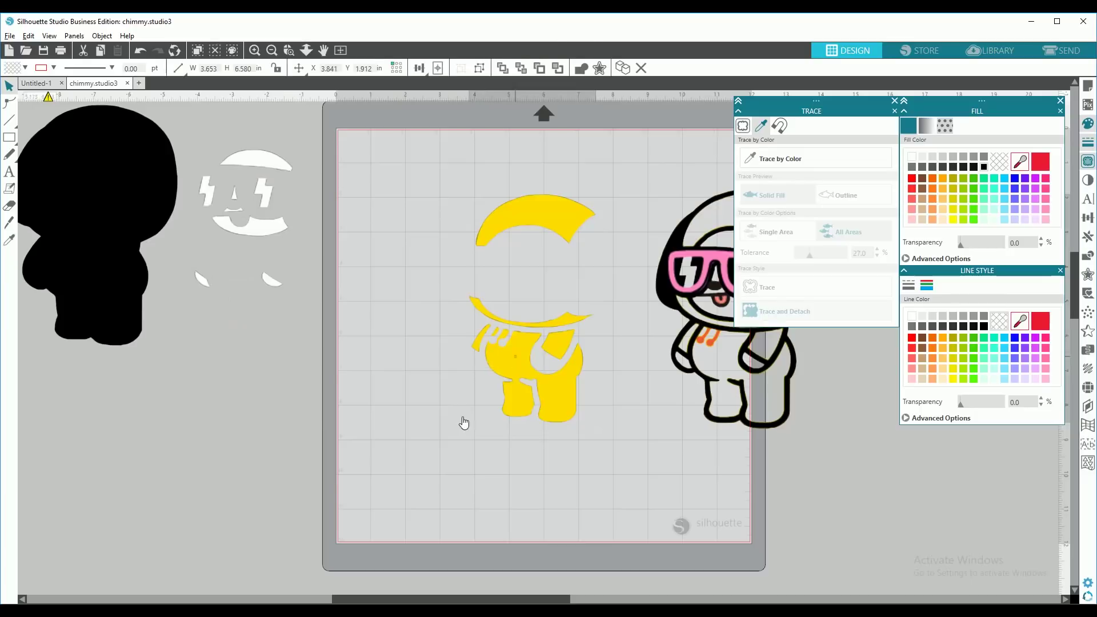
{"action": "left_click_drag", "start_coordinate": [514, 355], "coordinate": [100, 512]}
{"action": "key", "text": "Escape"}
{"action": "key", "text": "Escape"}
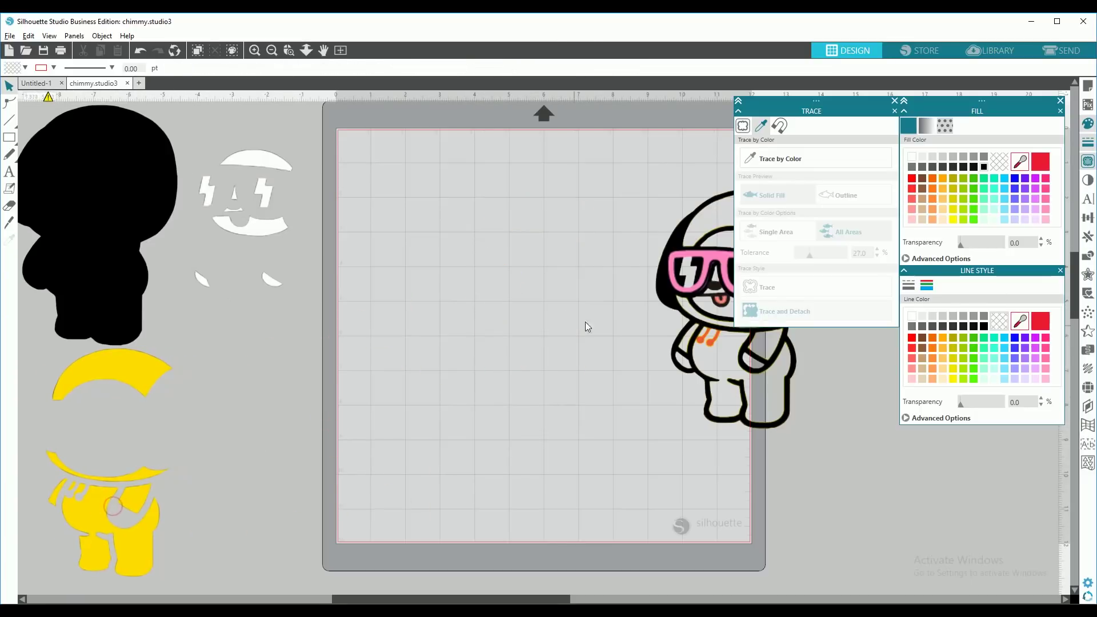
{"action": "left_click_drag", "start_coordinate": [704, 284], "coordinate": [541, 284]}
{"action": "key", "text": "Escape"}
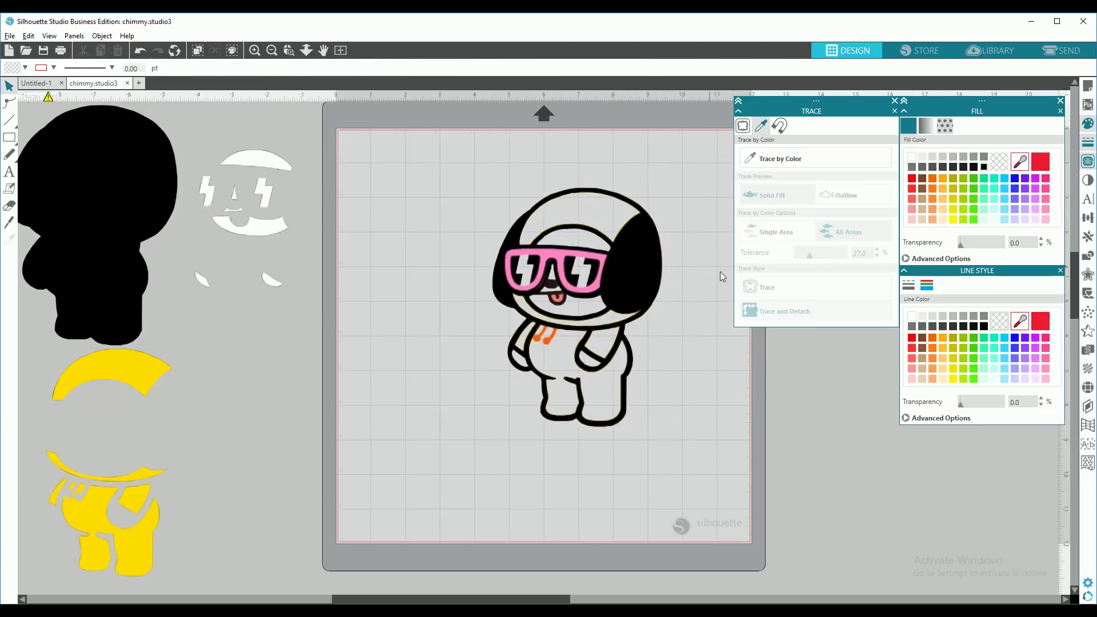
Trace the orange music notes by colour at tolerance 7 and detach them
{"action": "left_click", "coordinate": [821, 161]}
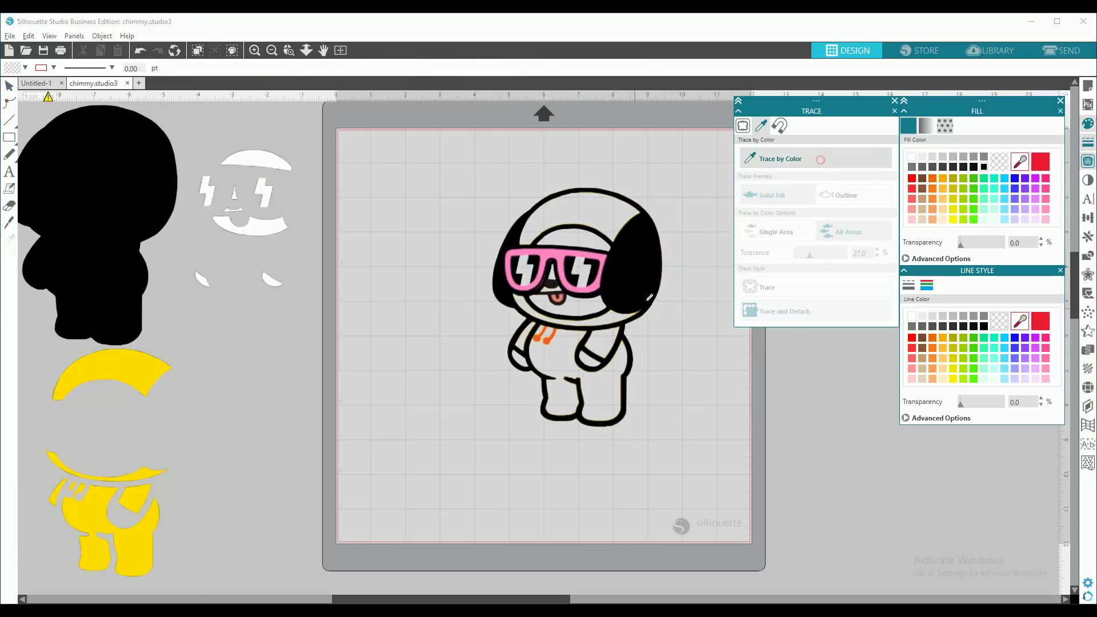
{"action": "left_click", "coordinate": [551, 337]}
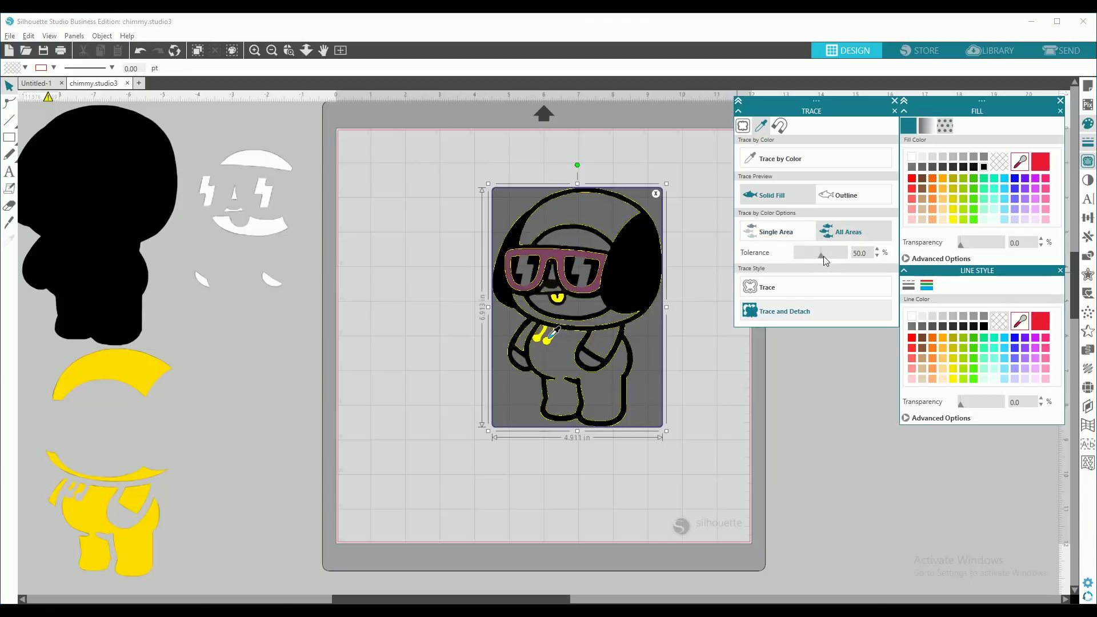
{"action": "left_click_drag", "start_coordinate": [823, 256], "coordinate": [805, 258]}
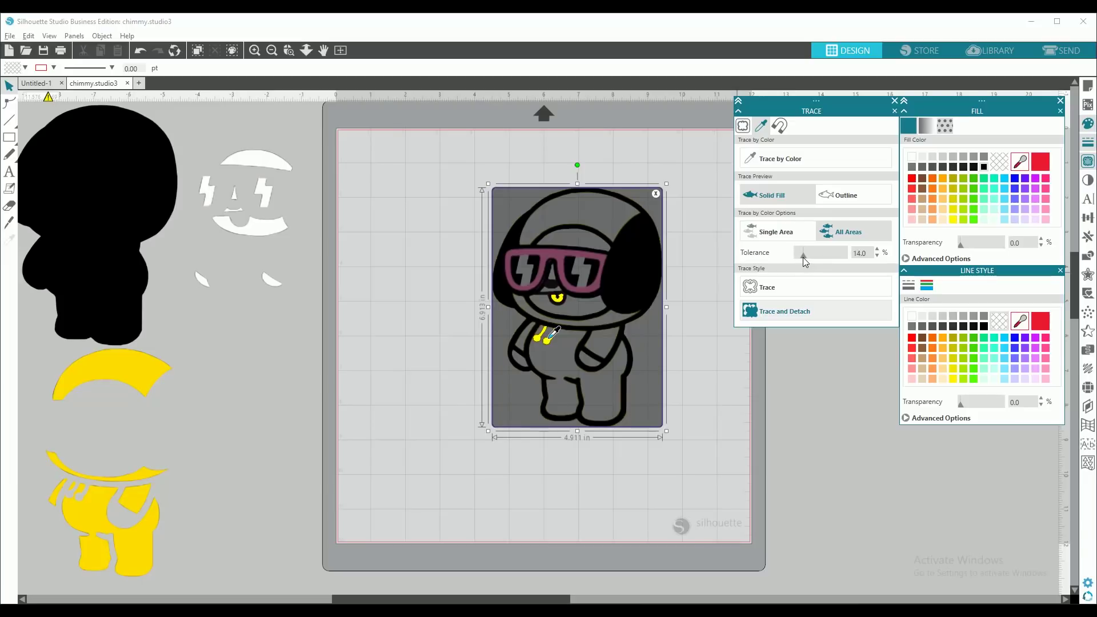
{"action": "left_click_drag", "start_coordinate": [801, 257], "coordinate": [800, 258]}
{"action": "left_click", "coordinate": [807, 313]}
Group the note shapes and place them beside the yellow layer
{"action": "left_click_drag", "start_coordinate": [571, 320], "coordinate": [720, 321]}
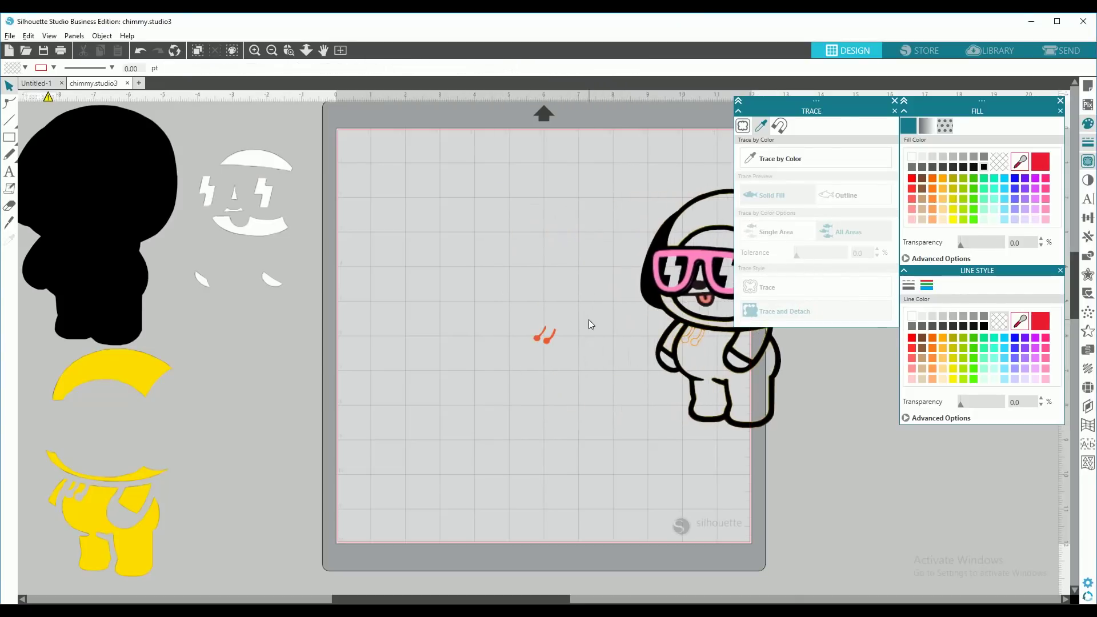
{"action": "left_click_drag", "start_coordinate": [591, 320], "coordinate": [527, 362]}
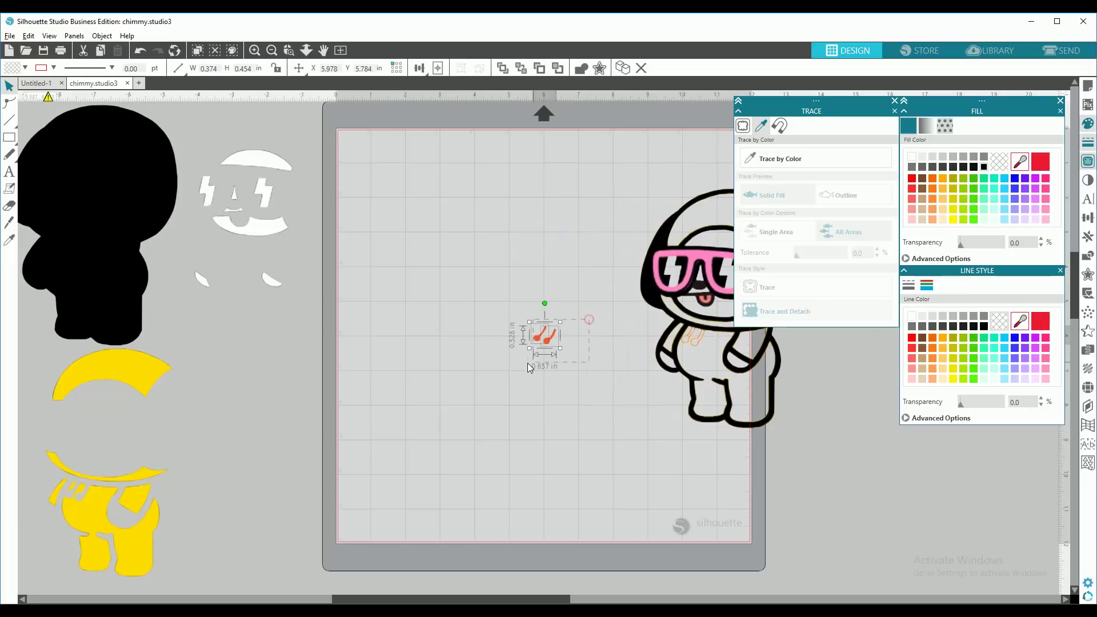
{"action": "right_click", "coordinate": [557, 347]}
{"action": "left_click", "coordinate": [611, 224]}
{"action": "mouse_move", "coordinate": [544, 342]}
{"action": "left_mouse_down"}
{"action": "mouse_move", "coordinate": [448, 386]}
{"action": "mouse_move", "coordinate": [132, 467]}
{"action": "mouse_move", "coordinate": [156, 460]}
{"action": "left_mouse_up"}
{"action": "left_click_drag", "start_coordinate": [673, 350], "coordinate": [476, 362]}
{"action": "left_click", "coordinate": [781, 158]}
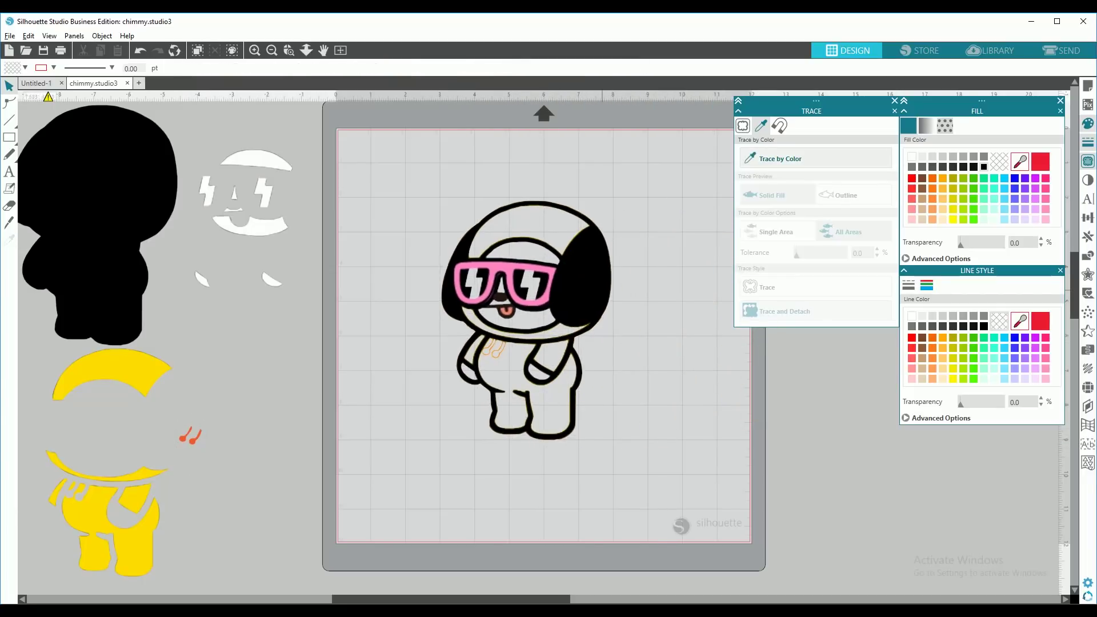
Trace the tongue as a single area at tolerance 24, detach it, and move it left
{"action": "left_click", "coordinate": [509, 312]}
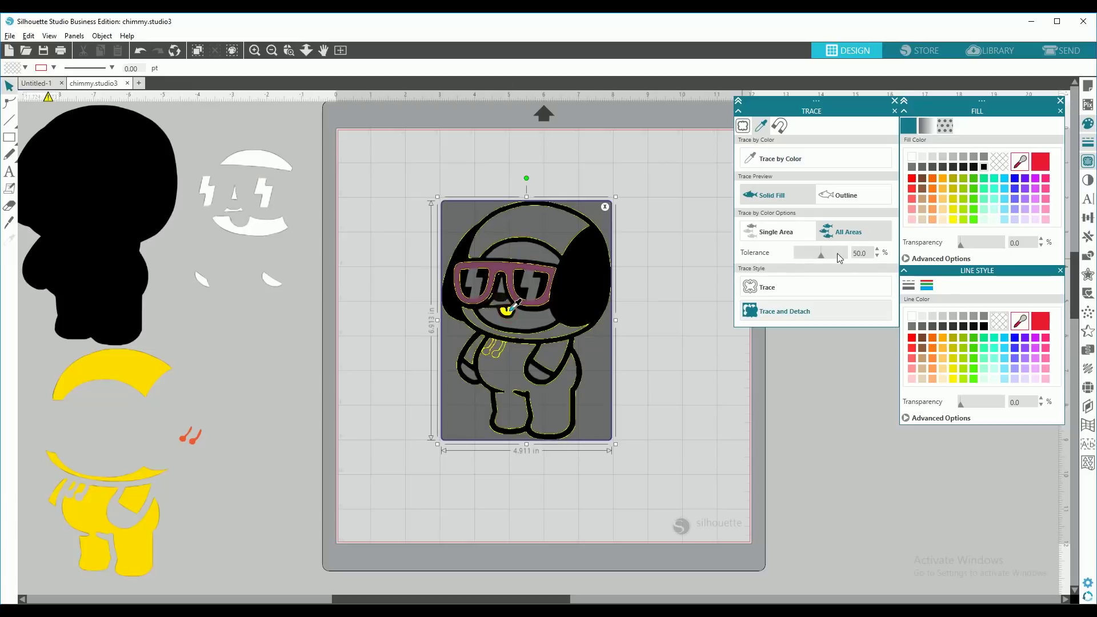
{"action": "left_click_drag", "start_coordinate": [819, 255], "coordinate": [799, 256]}
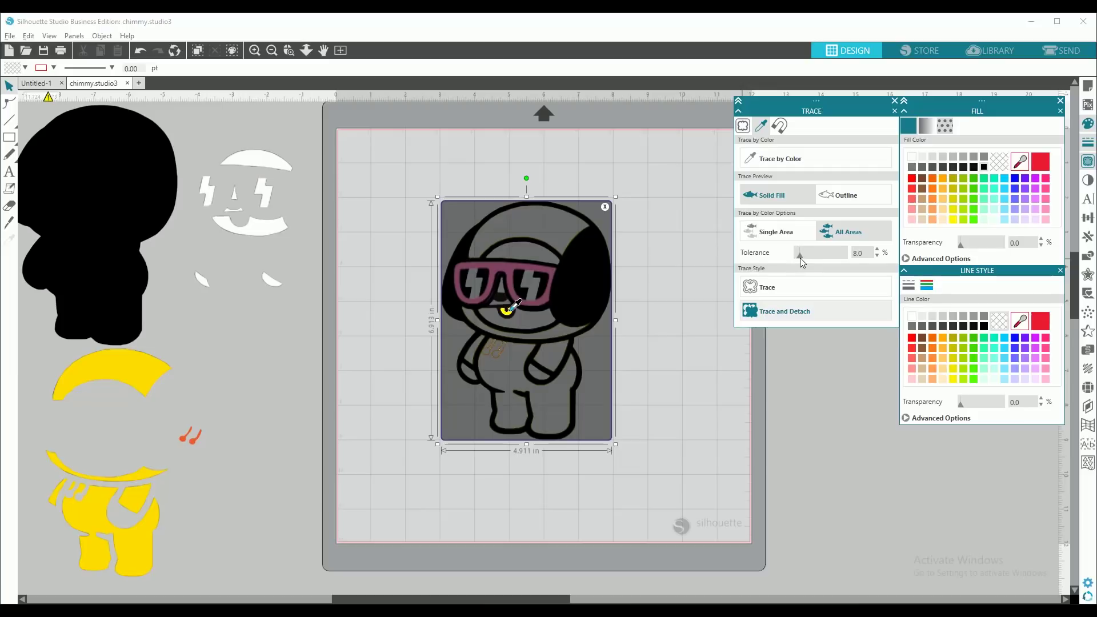
{"action": "left_click_drag", "start_coordinate": [800, 258], "coordinate": [801, 259]}
{"action": "left_click", "coordinate": [794, 236]}
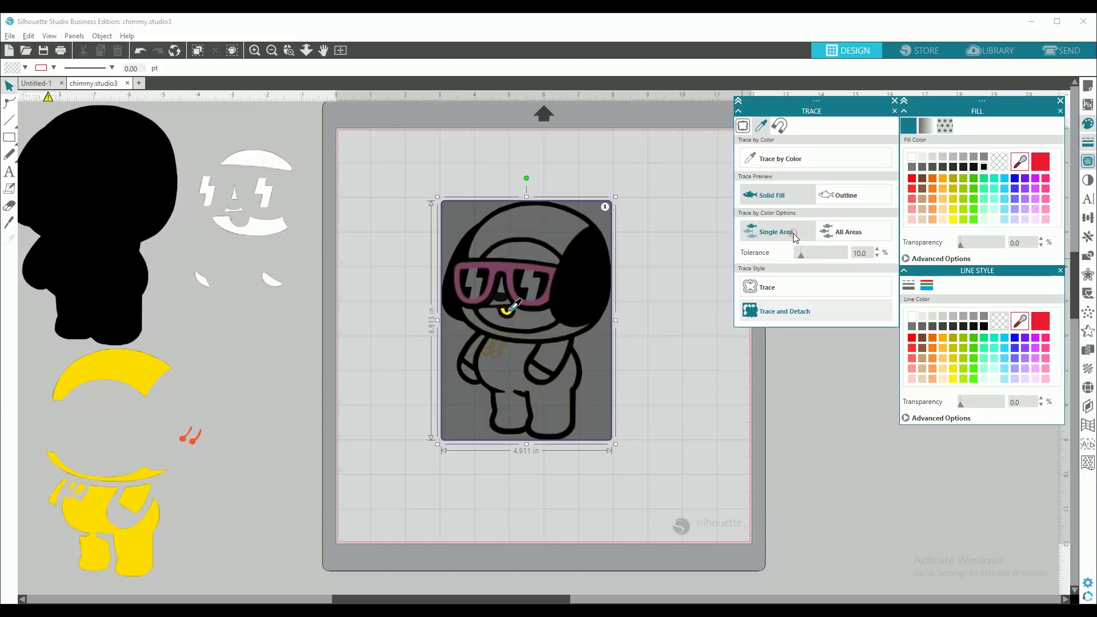
{"action": "left_click_drag", "start_coordinate": [800, 256], "coordinate": [815, 257]}
{"action": "left_click", "coordinate": [772, 316]}
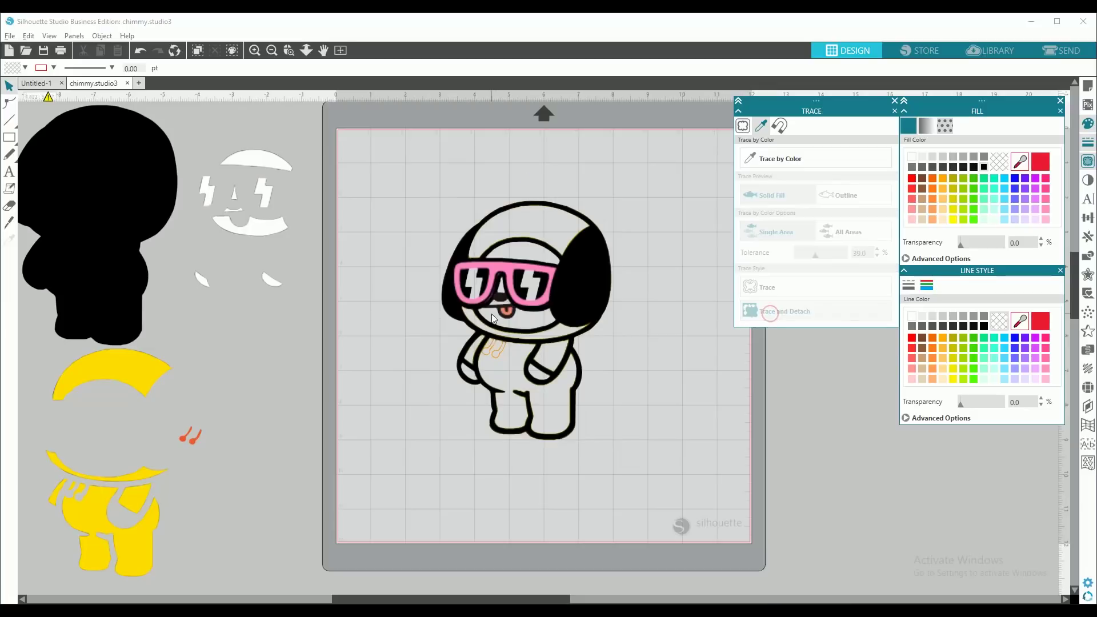
{"action": "left_click_drag", "start_coordinate": [495, 319], "coordinate": [210, 391]}
{"action": "left_click", "coordinate": [256, 385]}
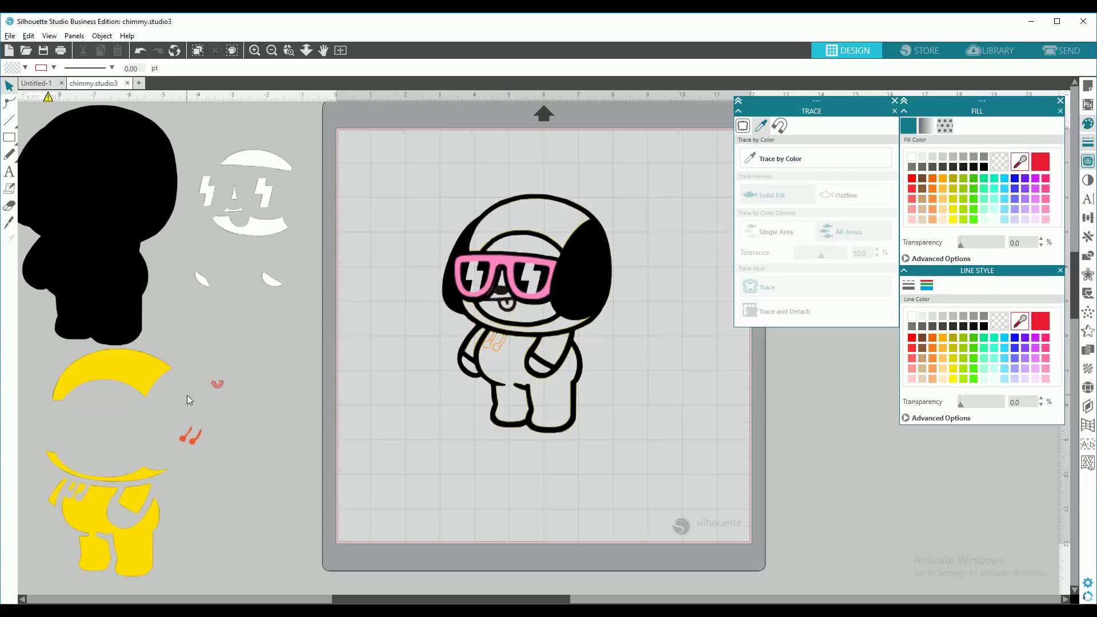
Trace and detach the pink glasses, then undo that trace
{"action": "left_click_drag", "start_coordinate": [122, 372], "coordinate": [113, 377]}
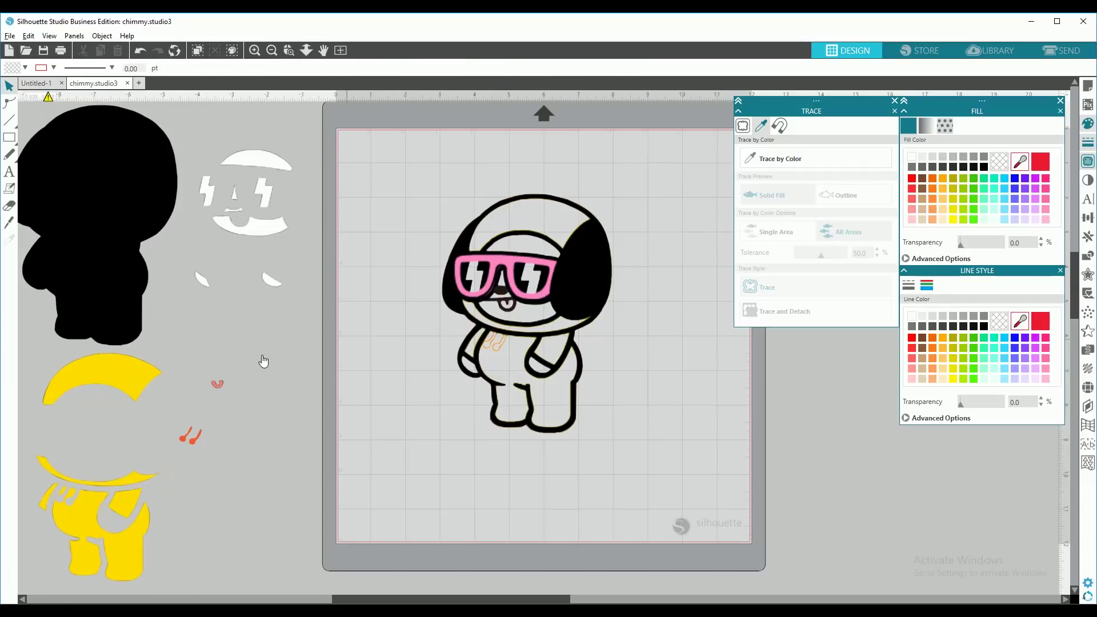
{"action": "left_click", "coordinate": [757, 162]}
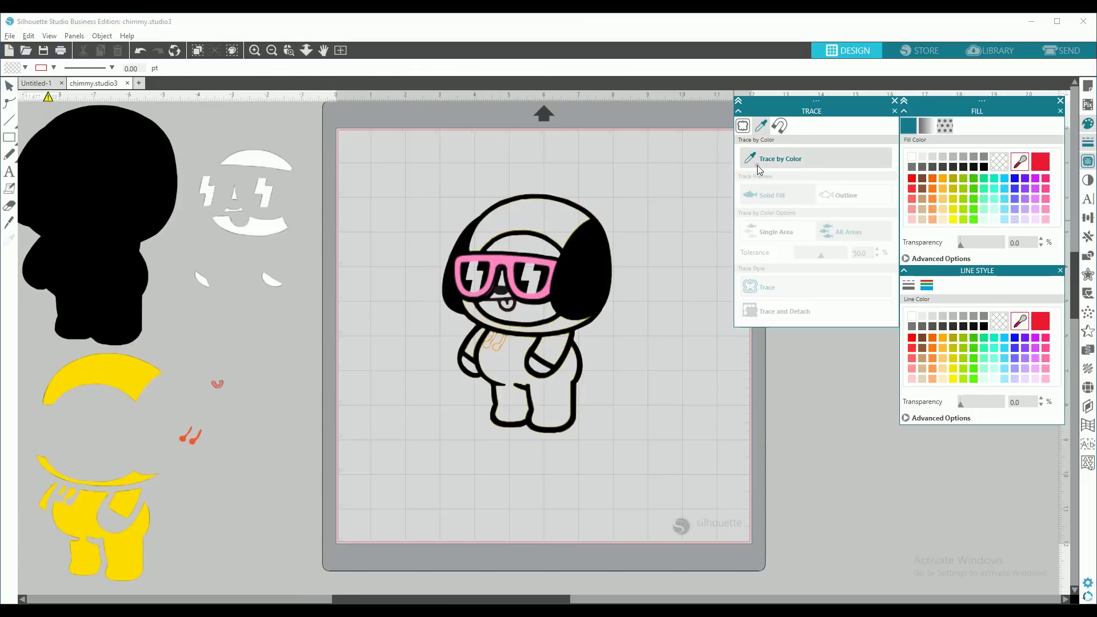
{"action": "left_click", "coordinate": [511, 262]}
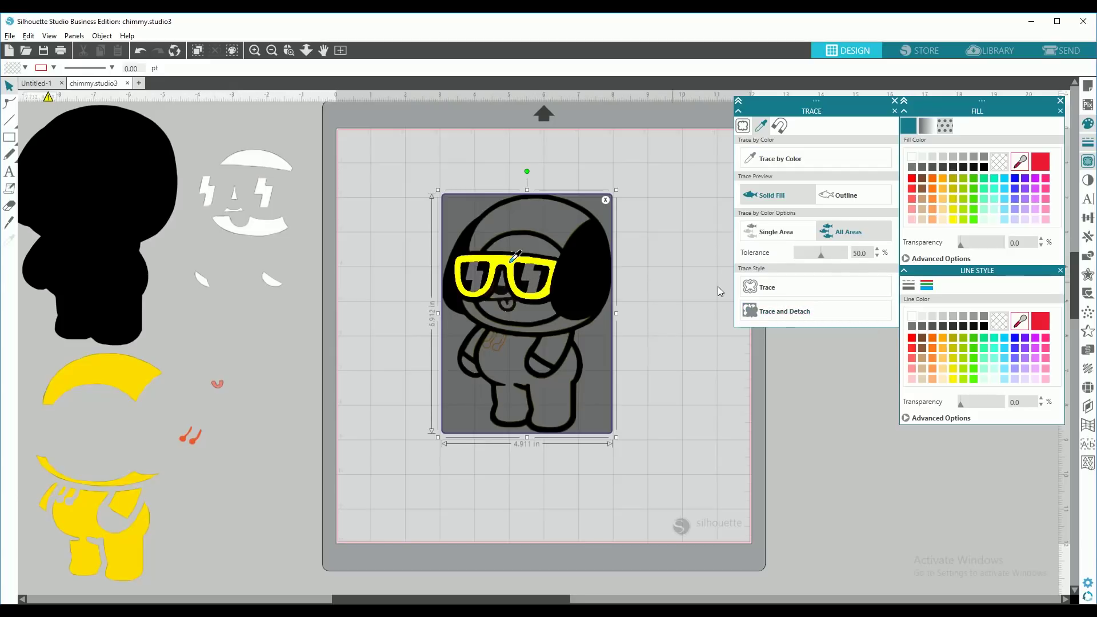
{"action": "left_click", "coordinate": [754, 302]}
{"action": "left_click_drag", "start_coordinate": [483, 271], "coordinate": [375, 270]}
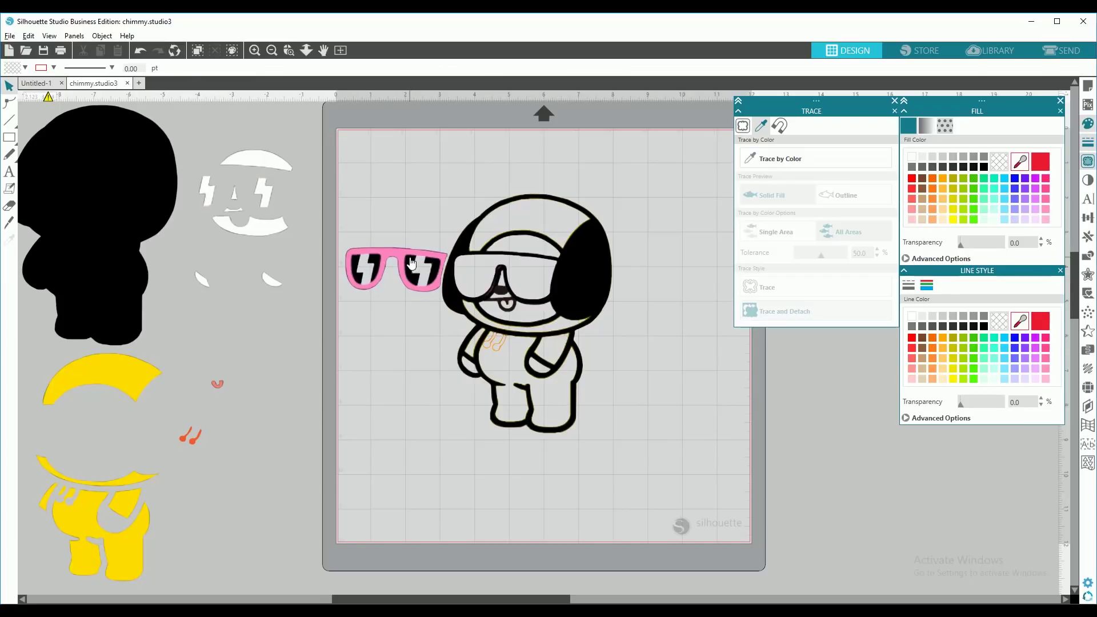
{"action": "left_click", "coordinate": [140, 52]}
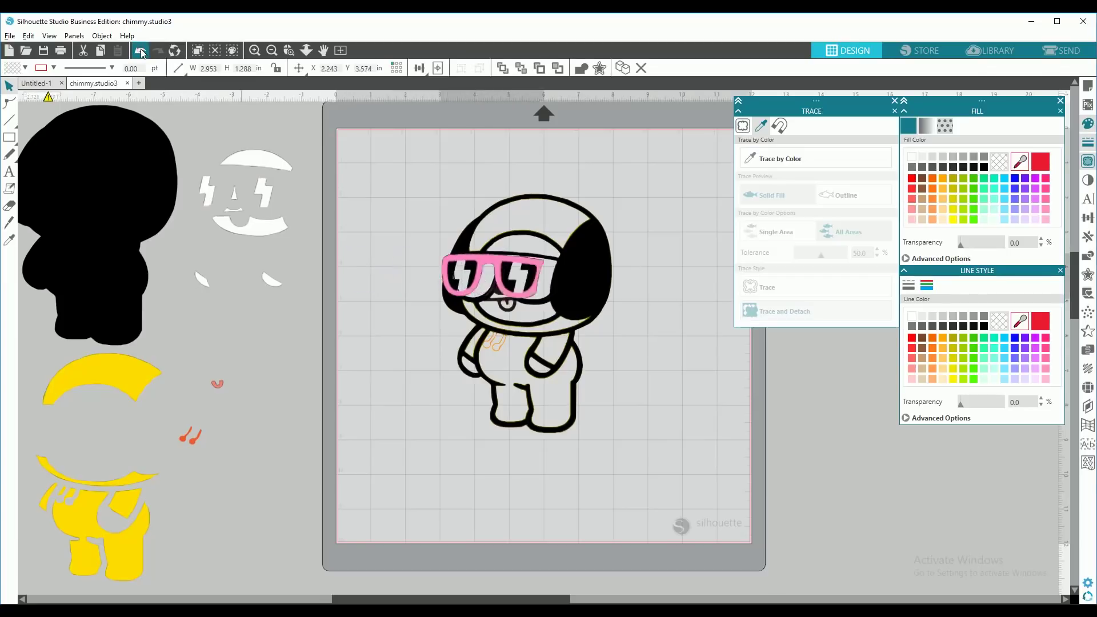
Retrace the glasses as a single area with outline preview at tolerance 40, keeping the image
{"action": "left_click", "coordinate": [516, 255]}
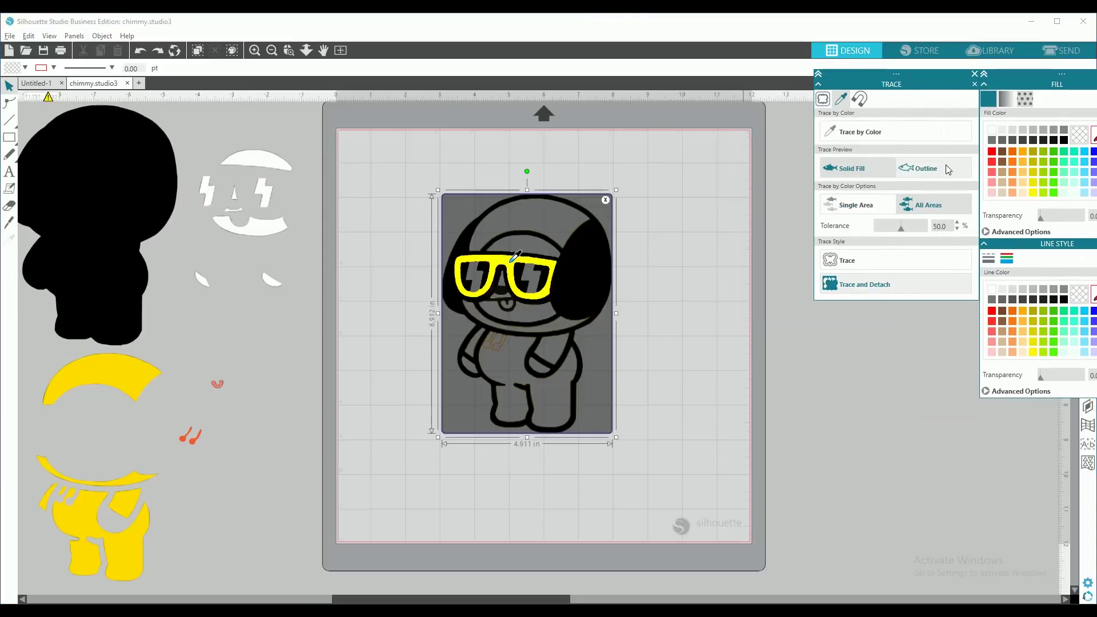
{"action": "left_click", "coordinate": [949, 169]}
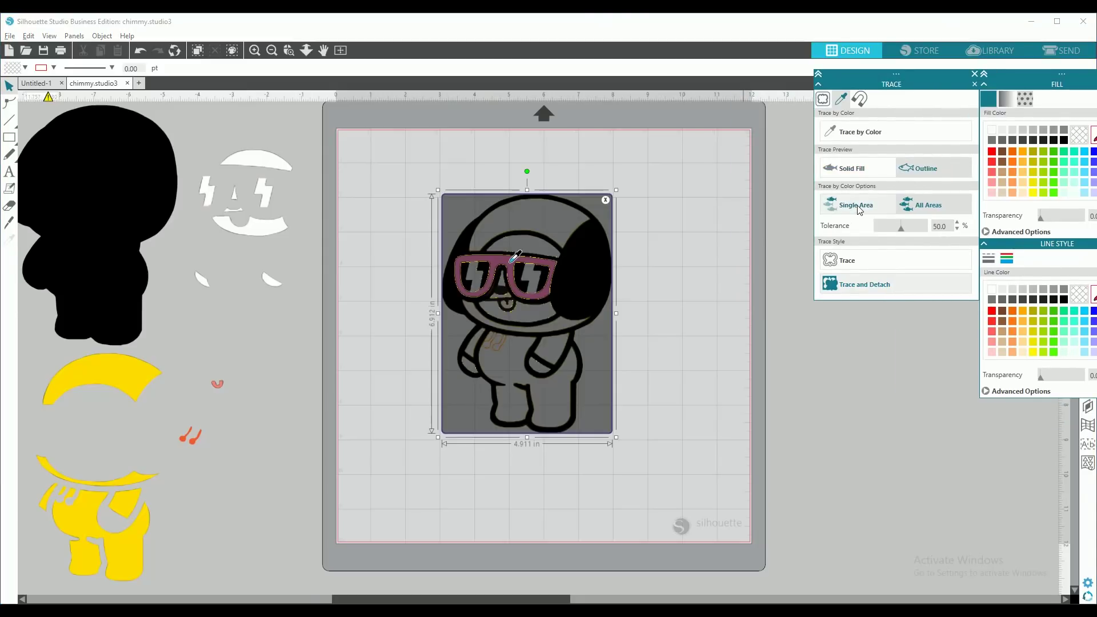
{"action": "left_click", "coordinate": [859, 209]}
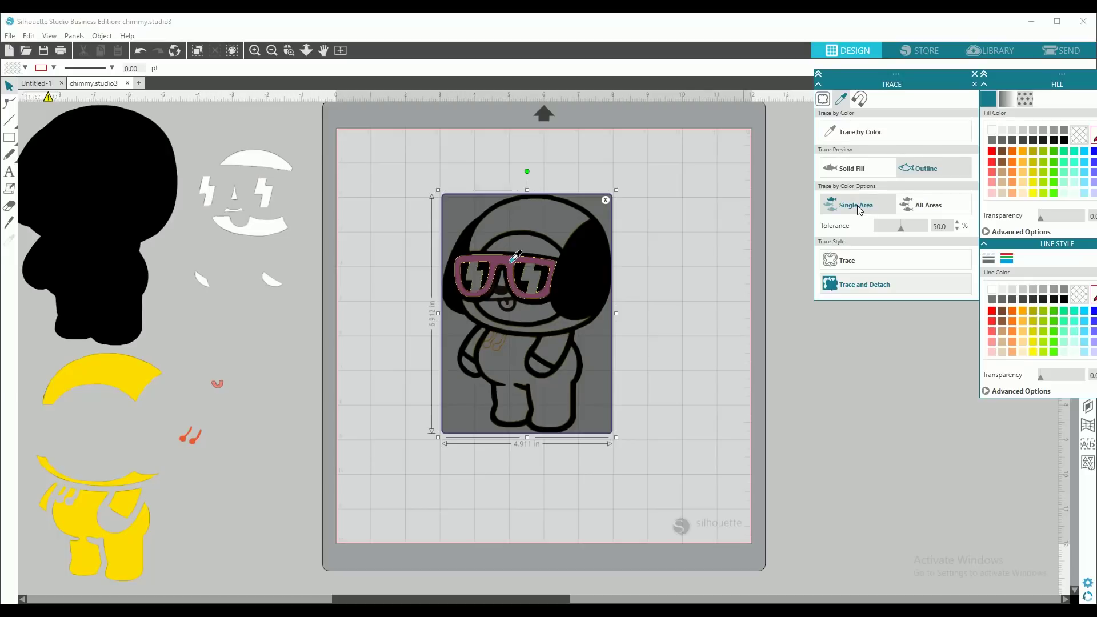
{"action": "left_click", "coordinate": [897, 229]}
{"action": "left_click_drag", "start_coordinate": [898, 229], "coordinate": [895, 229]}
{"action": "left_click", "coordinate": [882, 259]}
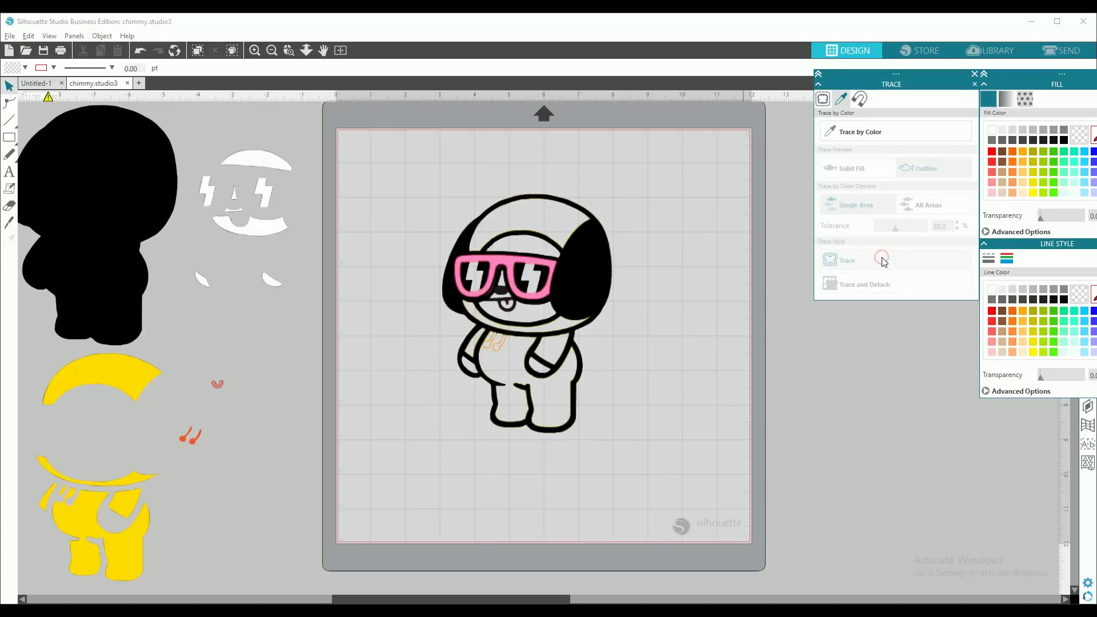
Move the original image aside and select the traced glasses outline
{"action": "left_click_drag", "start_coordinate": [514, 272], "coordinate": [669, 276]}
{"action": "left_click_drag", "start_coordinate": [536, 272], "coordinate": [483, 273]}
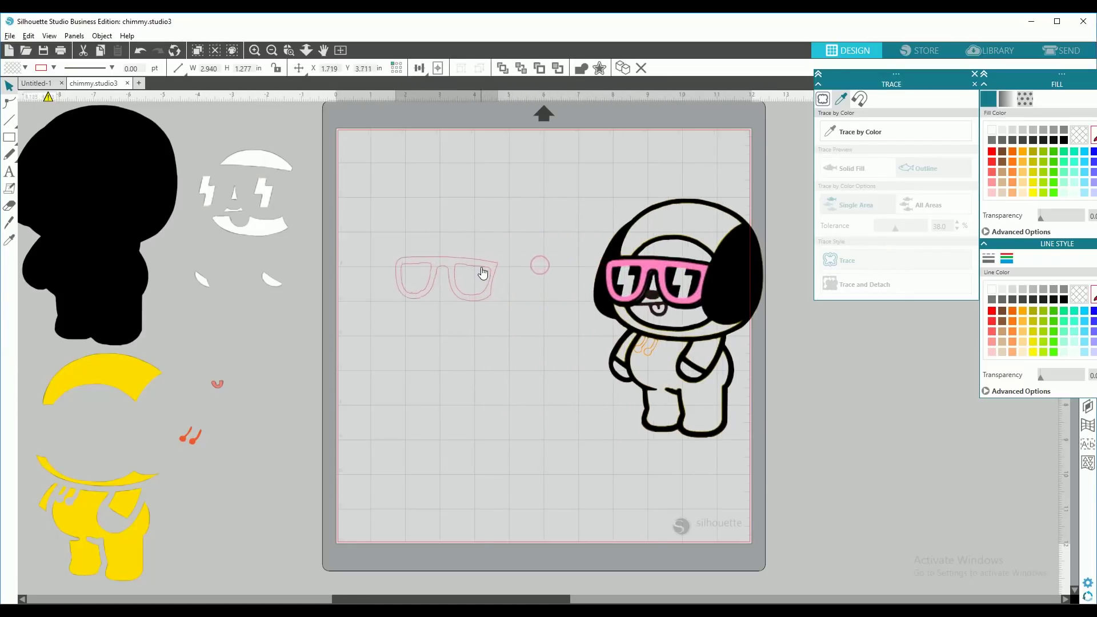
{"action": "left_click", "coordinate": [483, 273]}
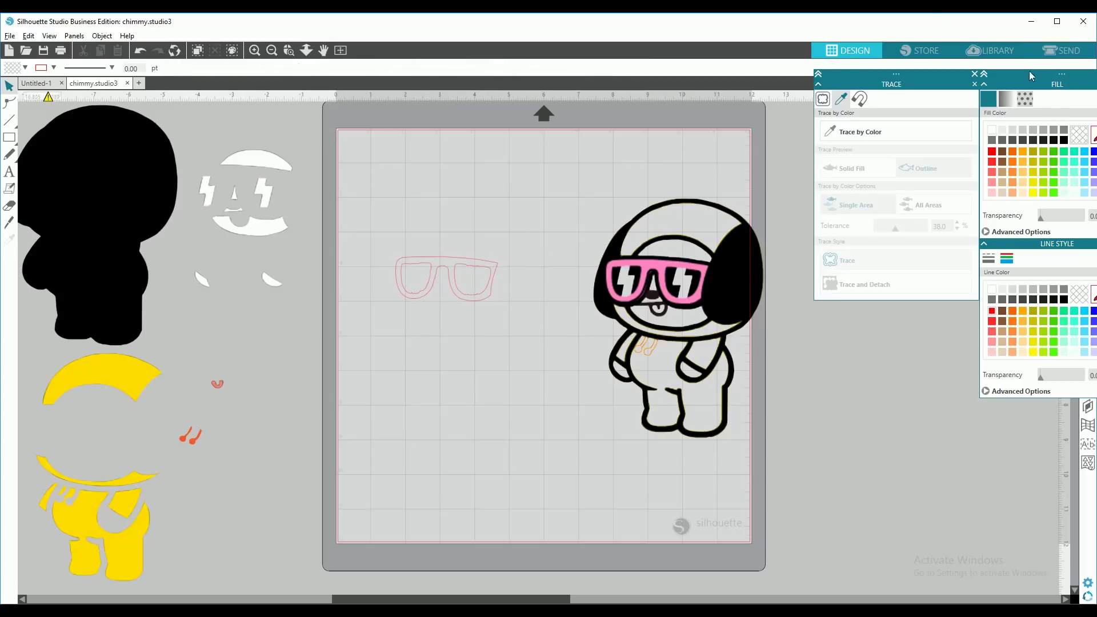
{"action": "left_click", "coordinate": [477, 295]}
Colour the glasses' line and fill pink, place them beside the other pieces, and recentre Chimmy
{"action": "mouse_move", "coordinate": [1036, 84]}
{"action": "left_mouse_down"}
{"action": "mouse_move", "coordinate": [948, 80]}
{"action": "mouse_move", "coordinate": [899, 234]}
{"action": "left_mouse_up"}
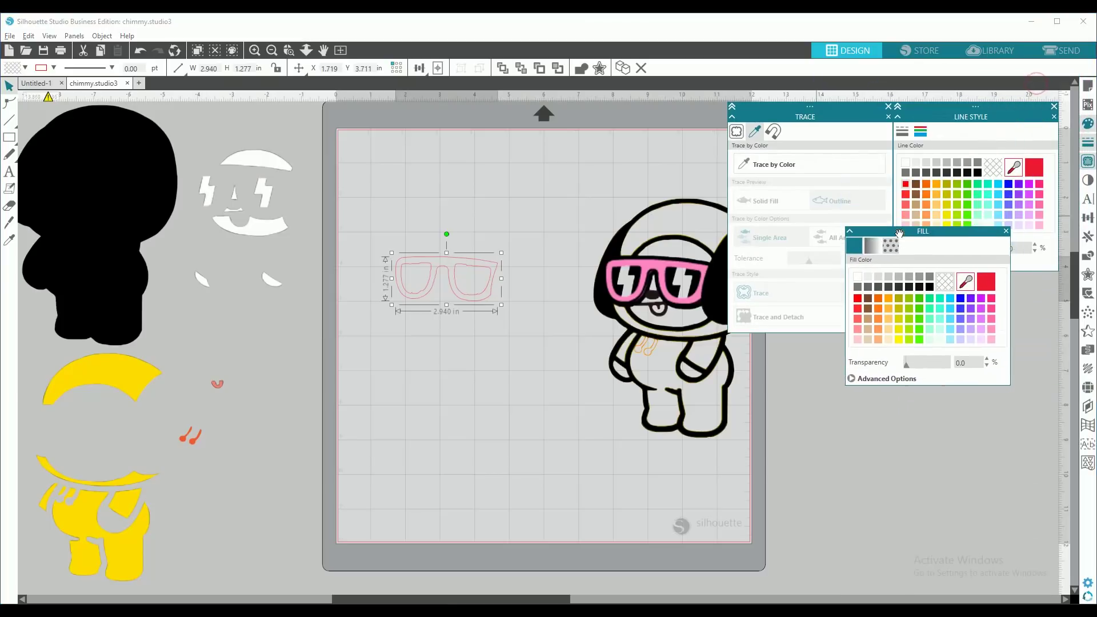
{"action": "left_click", "coordinate": [1041, 207]}
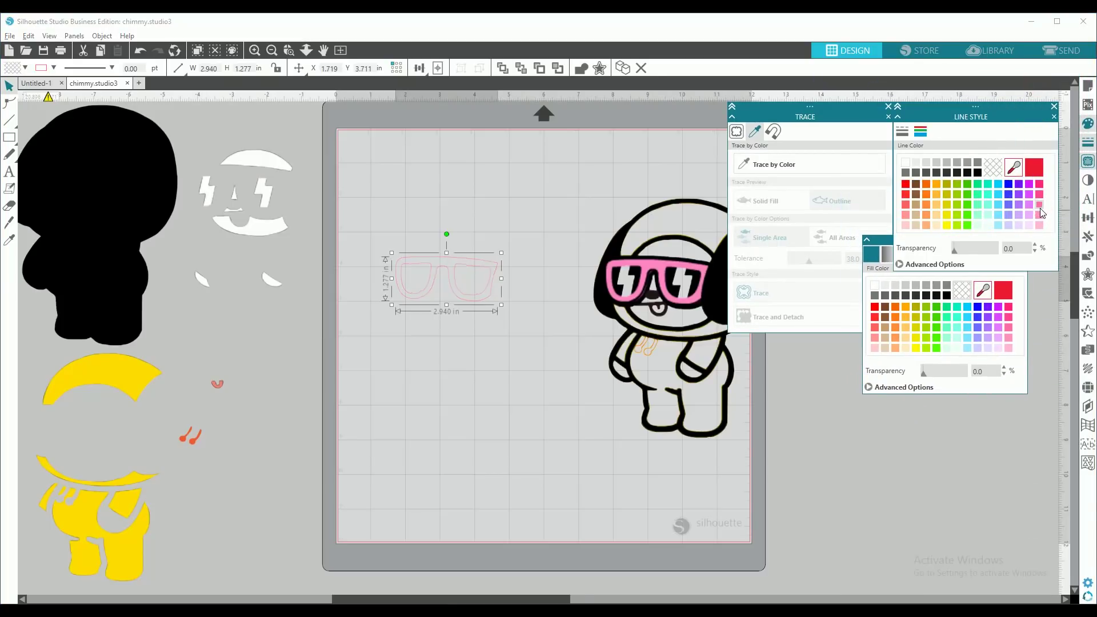
{"action": "left_click", "coordinate": [1010, 328]}
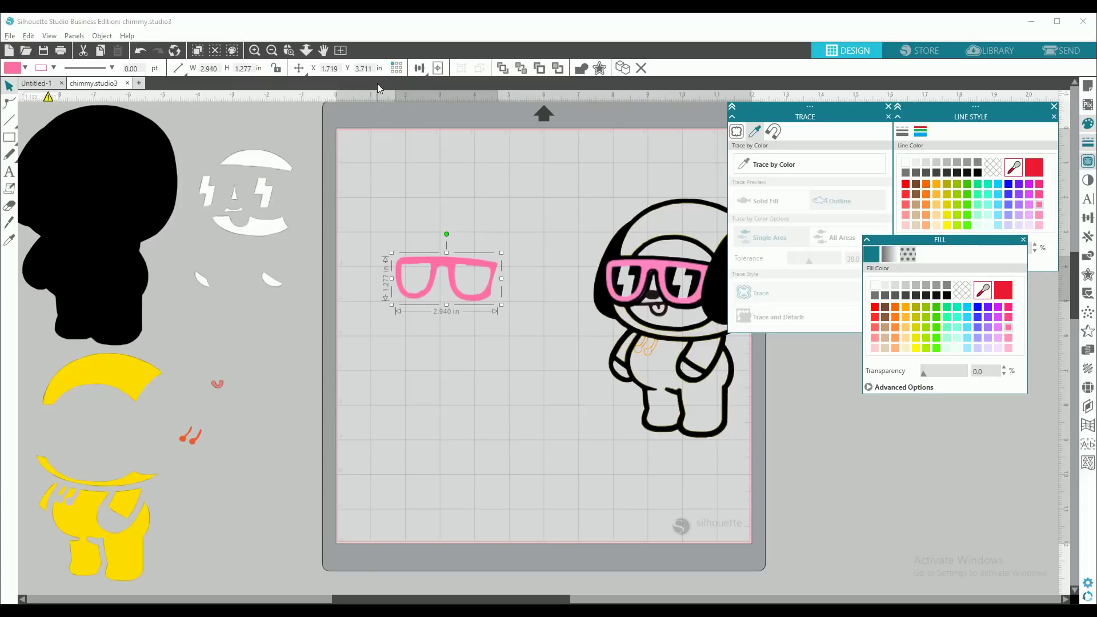
{"action": "left_click_drag", "start_coordinate": [453, 257], "coordinate": [343, 377]}
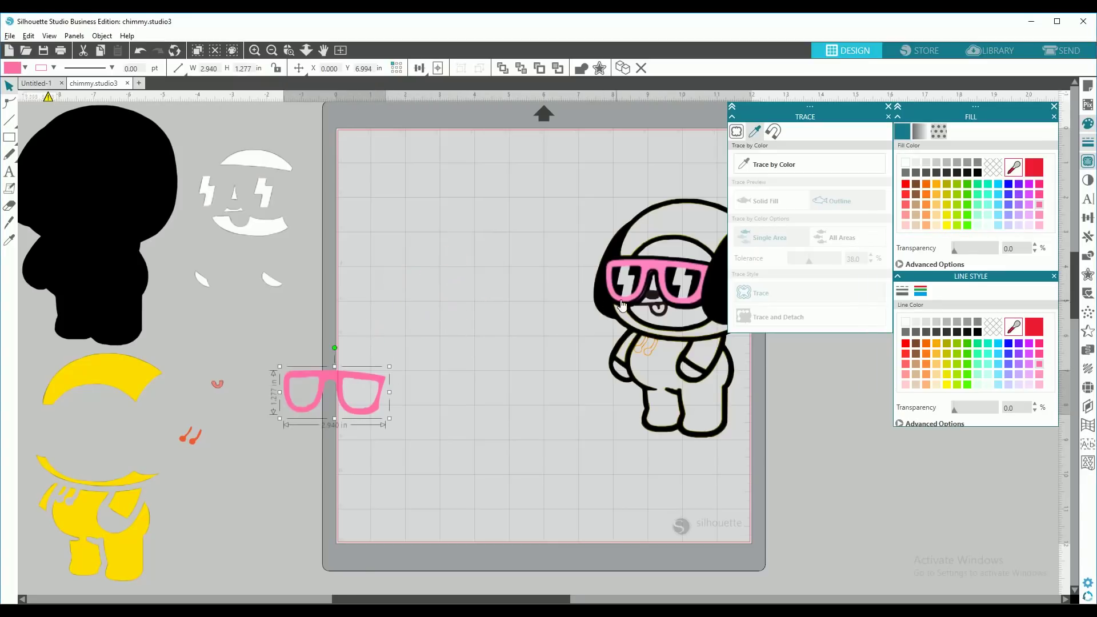
{"action": "left_click_drag", "start_coordinate": [601, 305], "coordinate": [533, 309]}
{"action": "left_click", "coordinate": [502, 331]}
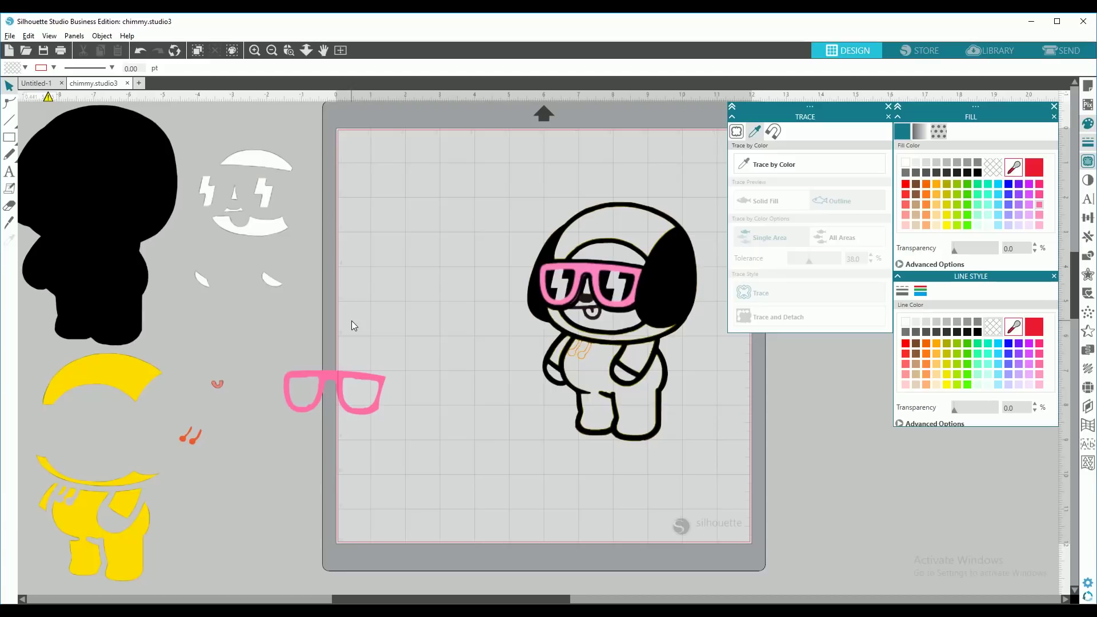
Save the traced Chimmy design to the hard drive as chimmy.svg in SVG format
{"action": "left_click", "coordinate": [10, 36]}
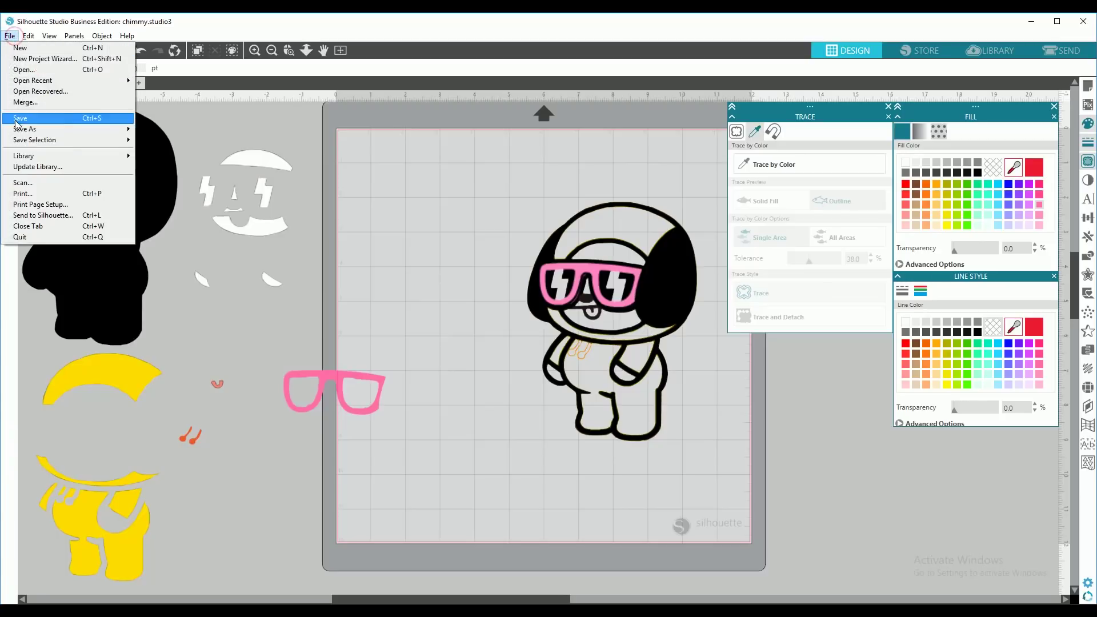
{"action": "mouse_move", "coordinate": [17, 132]}
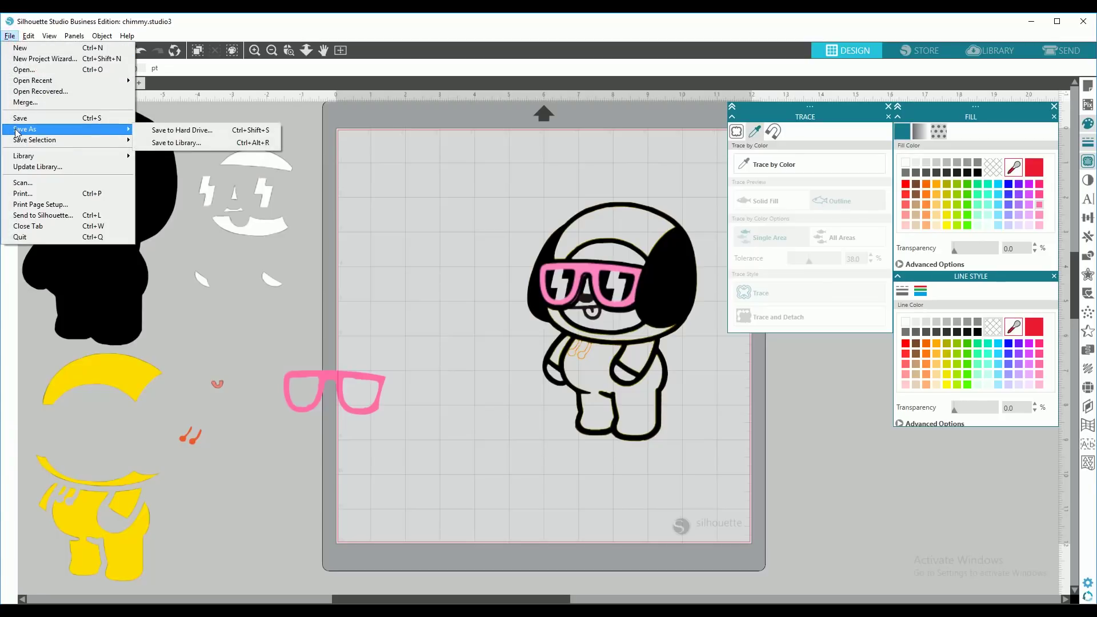
{"action": "left_click", "coordinate": [154, 130]}
{"action": "left_click", "coordinate": [133, 306]}
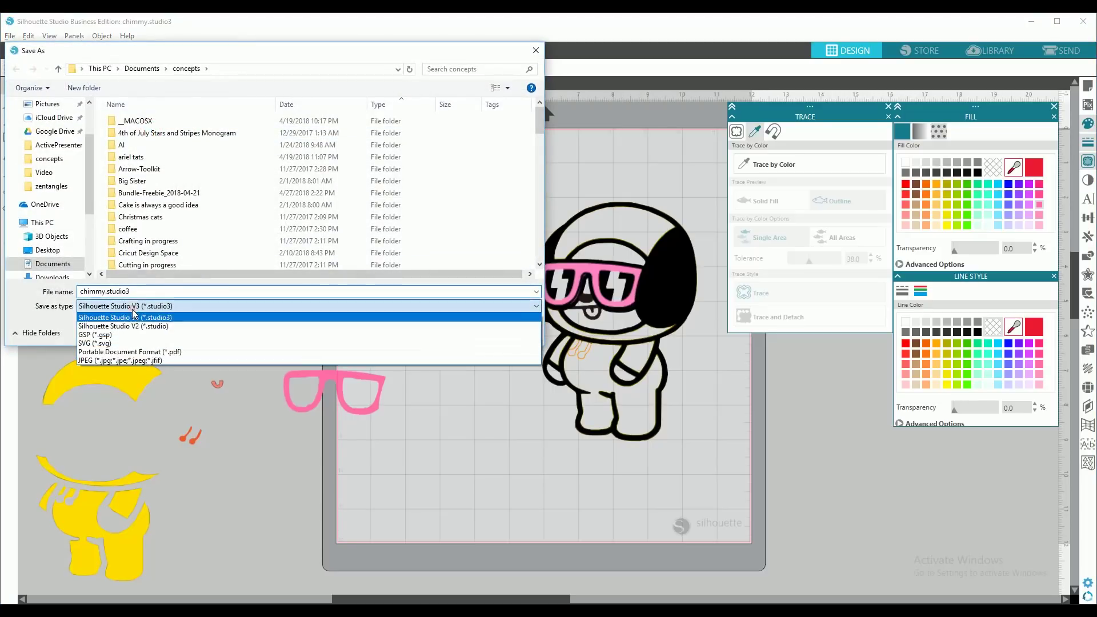
{"action": "left_click", "coordinate": [112, 344]}
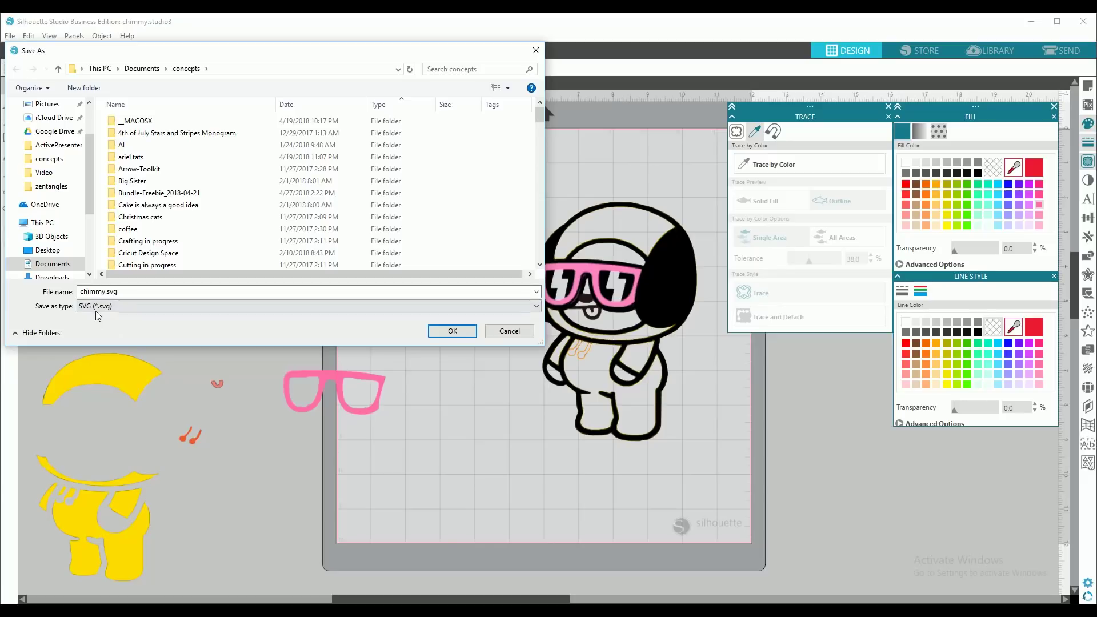
{"action": "left_click", "coordinate": [469, 333]}
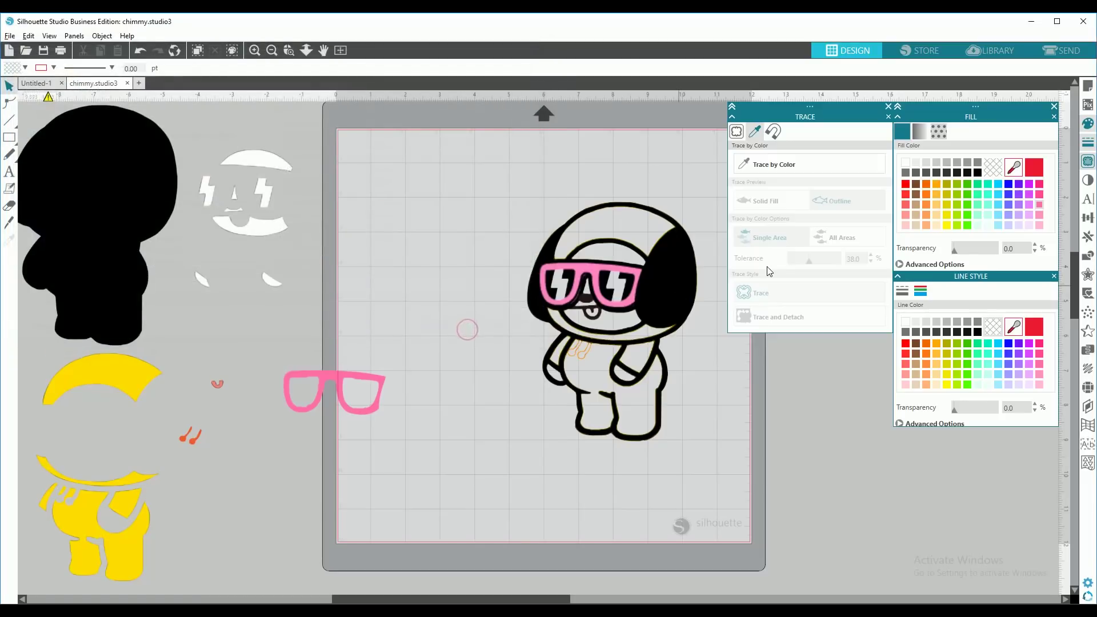